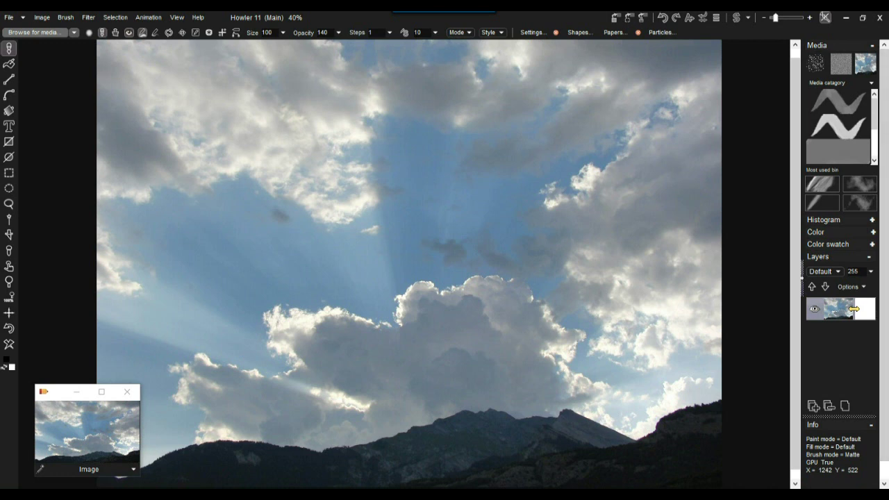
scroll(409, 264, "up", 5)
scroll(409, 264, "down", 8)
scroll(409, 264, "up", 4)
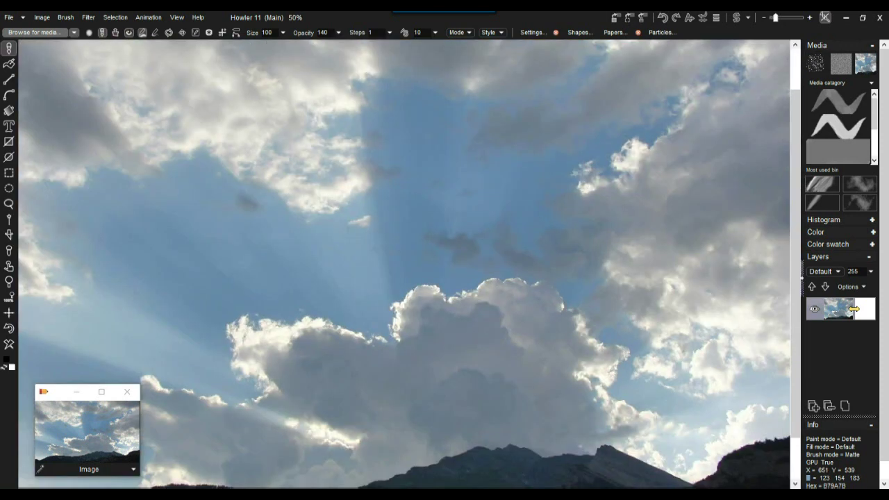
scroll(409, 264, "down", 3)
scroll(410, 264, "up", 3)
left_click(23, 16)
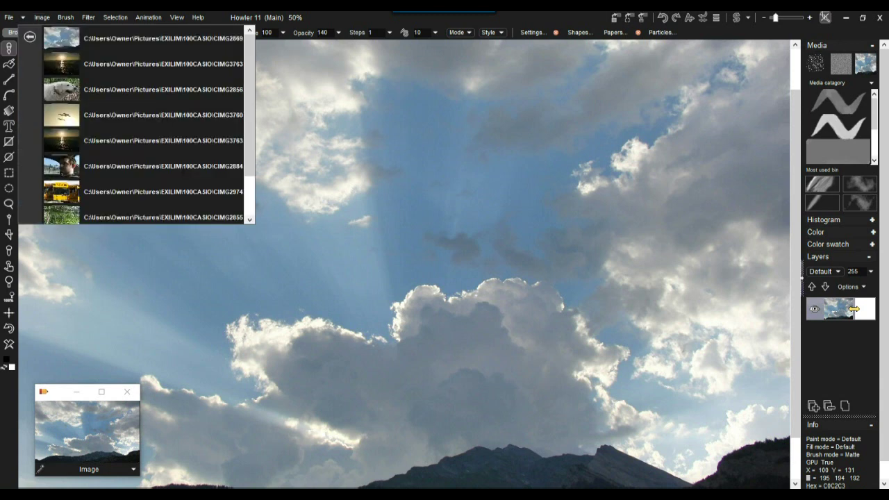
left_click(373, 306)
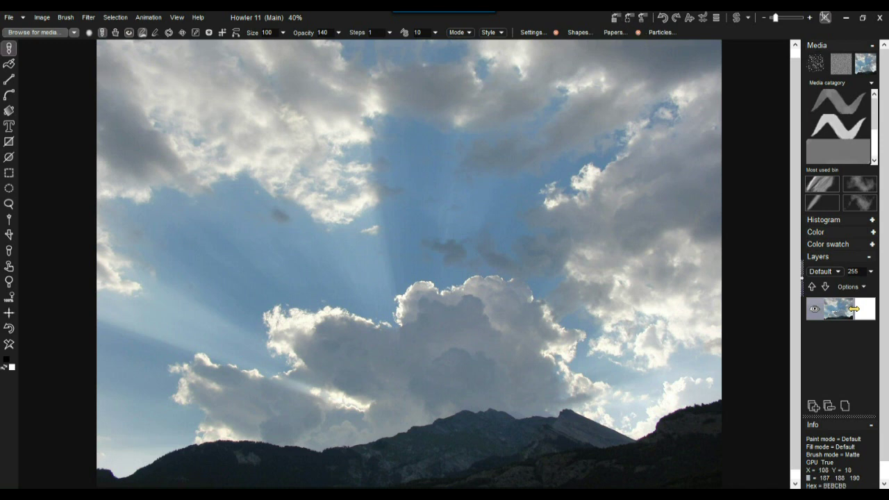
Store a copy of the sky image and move its floating thumbnail slightly higher on the canvas
left_click(41, 16)
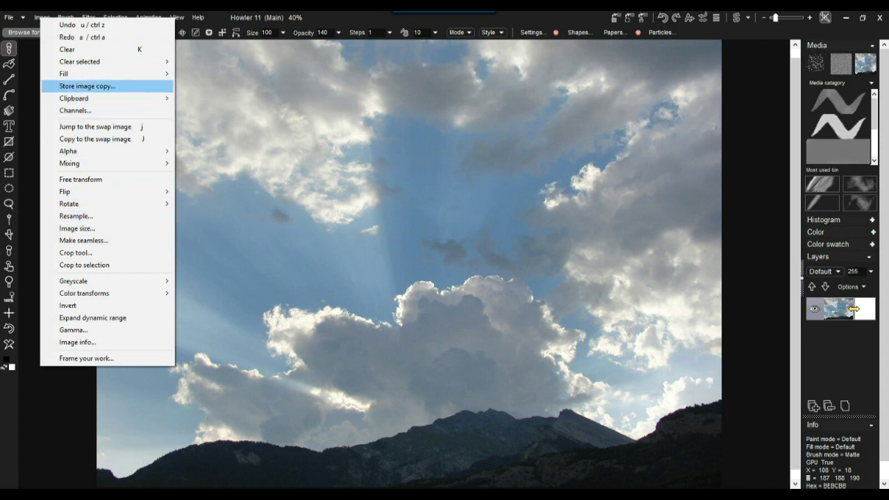
left_click(87, 86)
left_click_drag(60, 392, 58, 372)
Scribble black brush strokes across the sky image and restore the image without them
mouse_move(294, 195)
left_mouse_down()
mouse_move(391, 194)
mouse_move(514, 339)
mouse_move(591, 278)
mouse_move(262, 291)
mouse_move(454, 406)
mouse_move(410, 296)
mouse_move(402, 296)
left_mouse_up()
left_click_drag(276, 135, 211, 205)
left_click_drag(276, 224, 286, 234)
left_click_drag(346, 200, 356, 215)
mouse_move(274, 297)
left_mouse_down()
mouse_move(323, 353)
mouse_move(321, 313)
left_mouse_up()
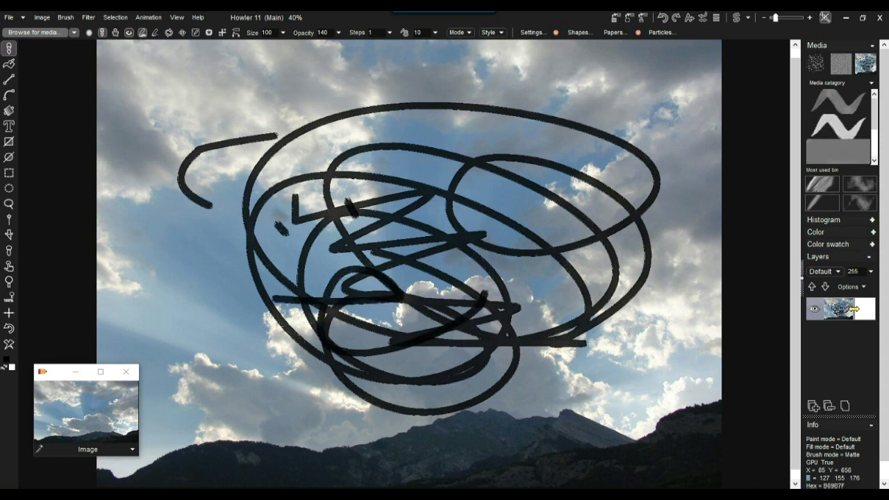
key("Delete")
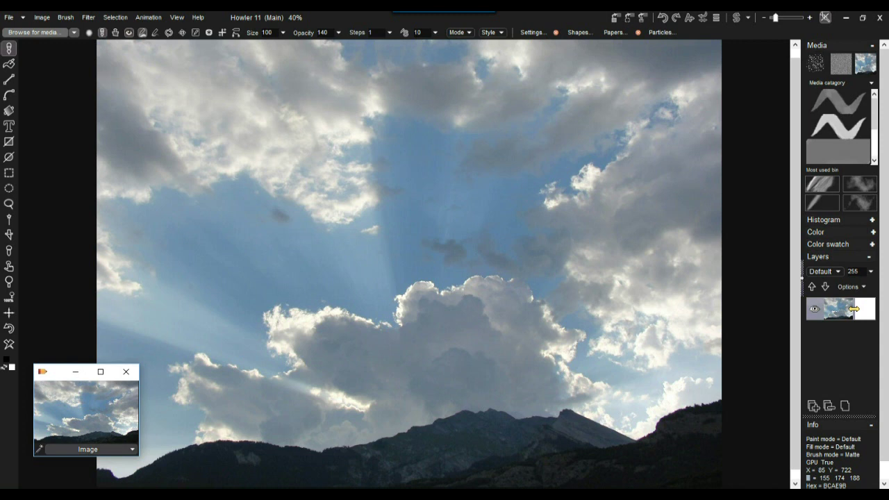
Combine the stored copy with the main image using Multiply, and undo the combination
left_click(132, 450)
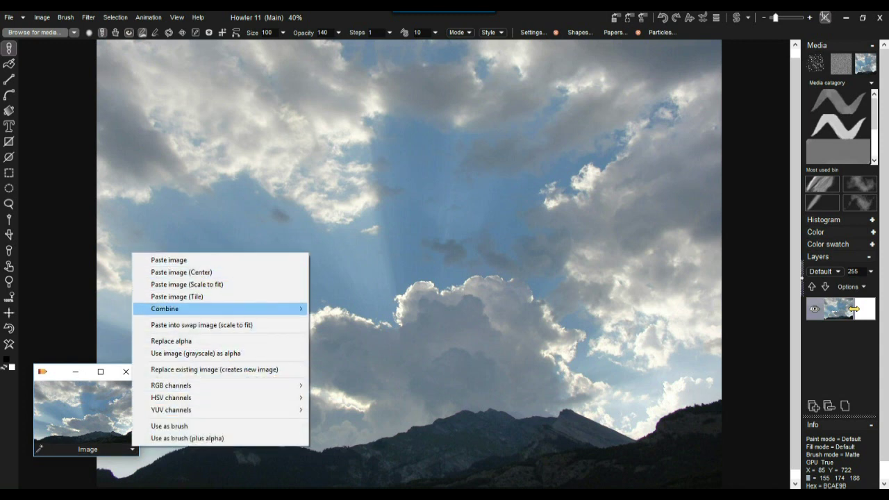
mouse_move(209, 308)
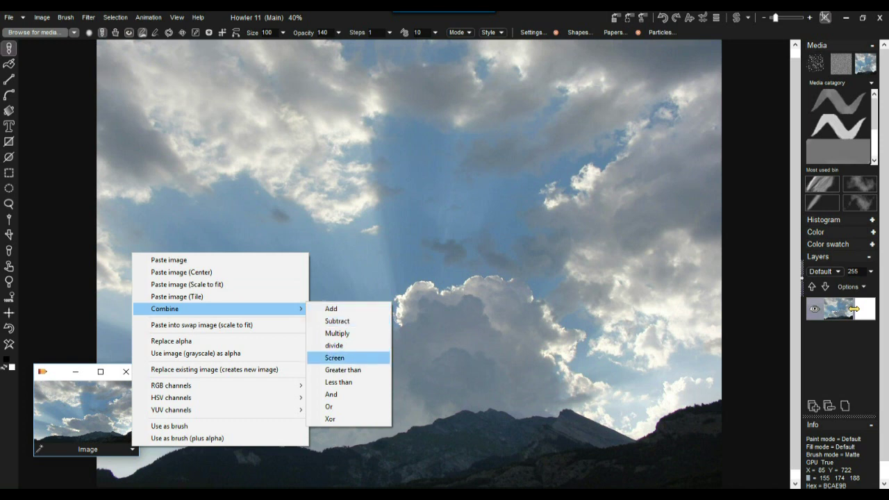
key("Up")
key("Up")
key("Return")
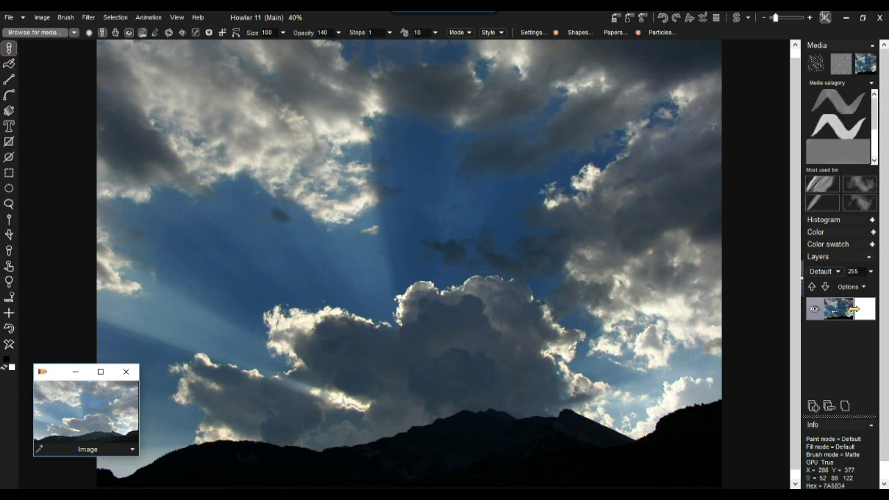
key("ctrl+z")
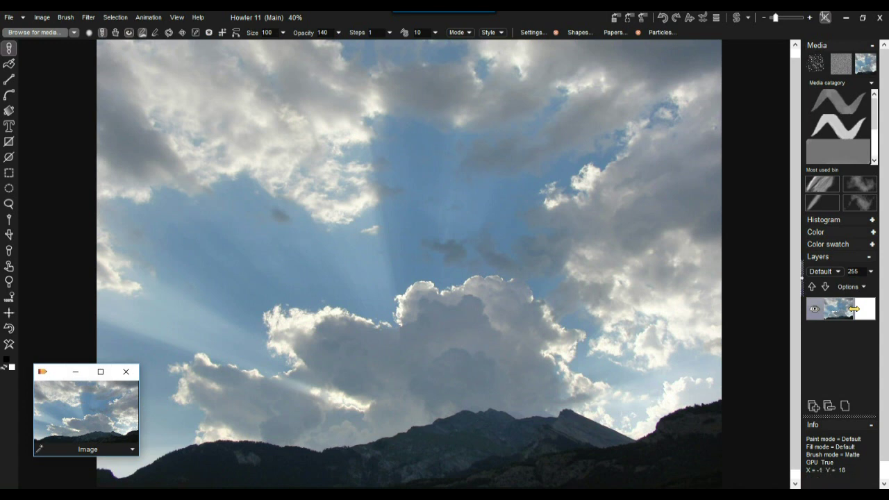
Convert the sky image to greyscale through a pale blue-violet colored lens and expand its dynamic range
left_click(42, 17)
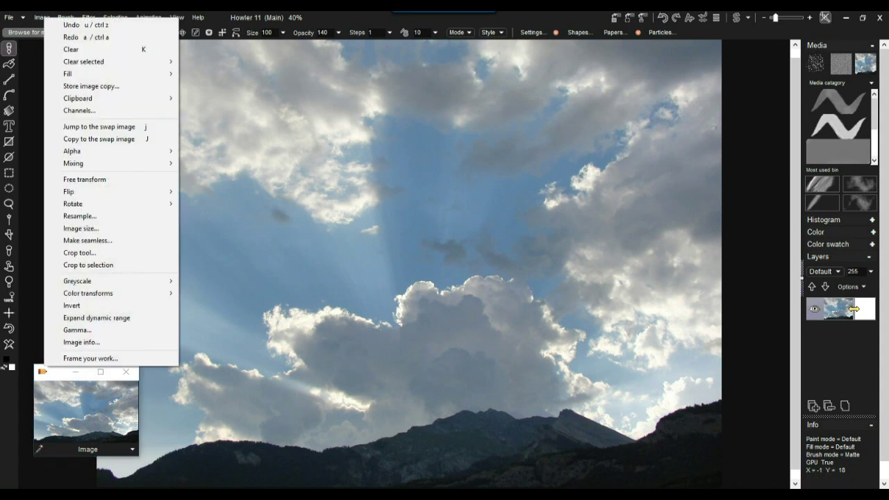
left_click(97, 318)
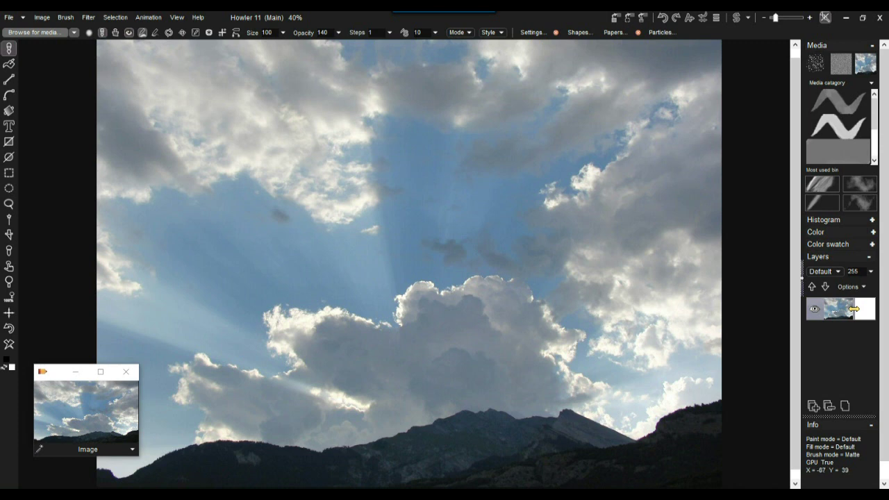
left_click(41, 17)
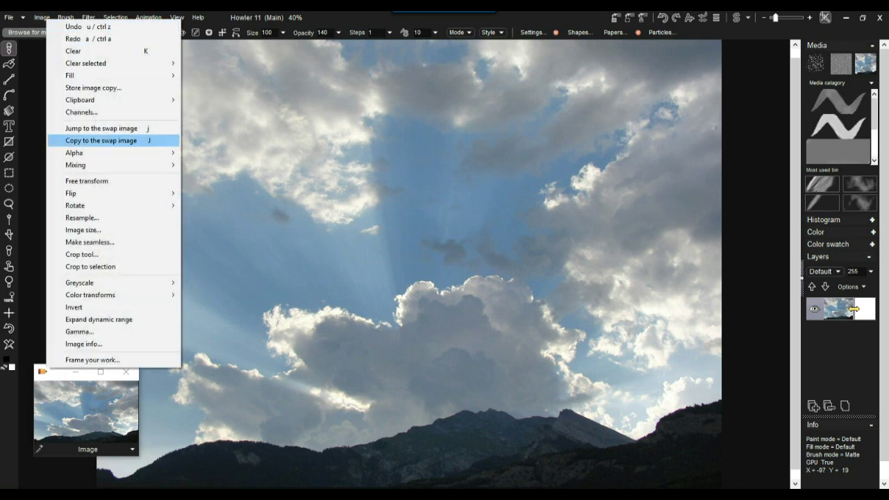
mouse_move(105, 282)
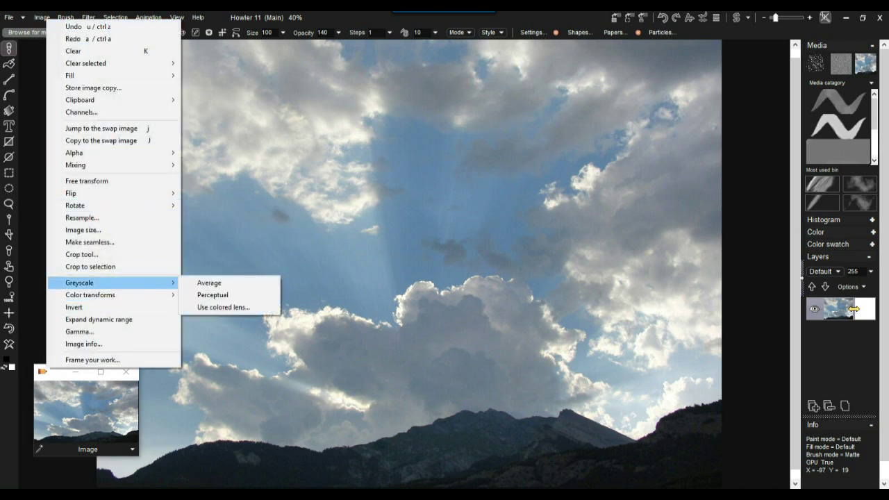
left_click(222, 307)
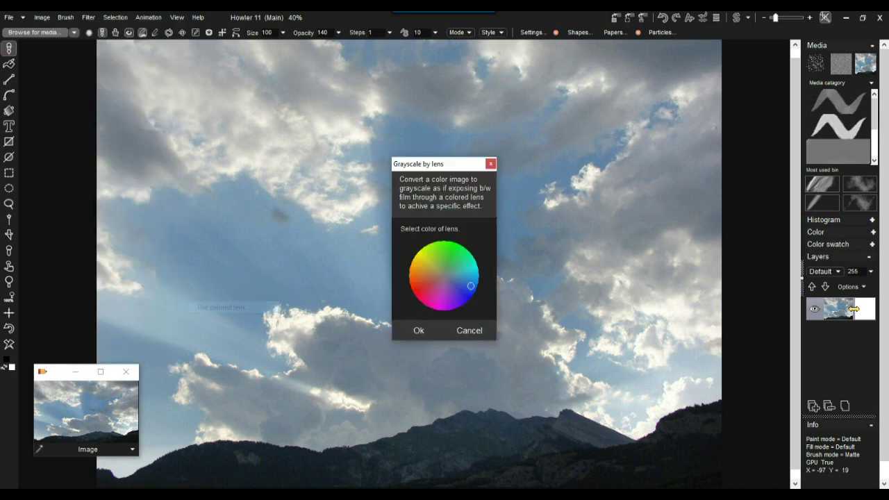
mouse_move(442, 260)
left_mouse_down()
mouse_move(420, 288)
mouse_move(456, 290)
left_mouse_up()
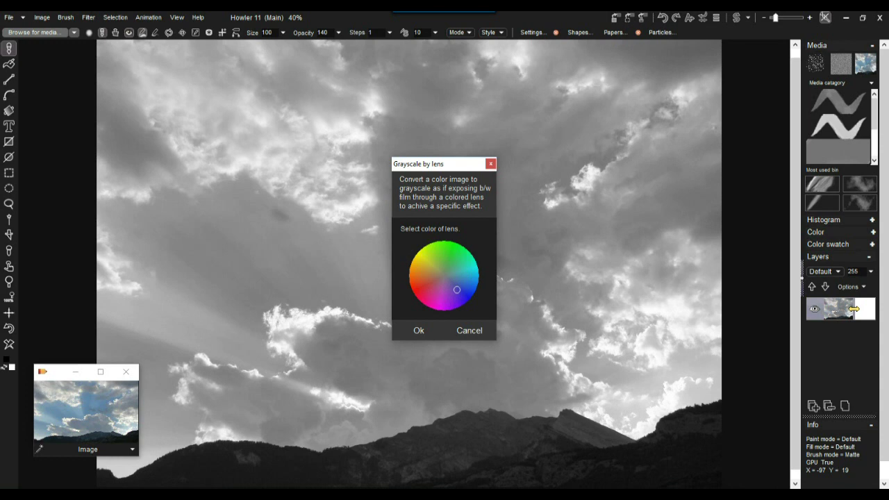
left_click(419, 331)
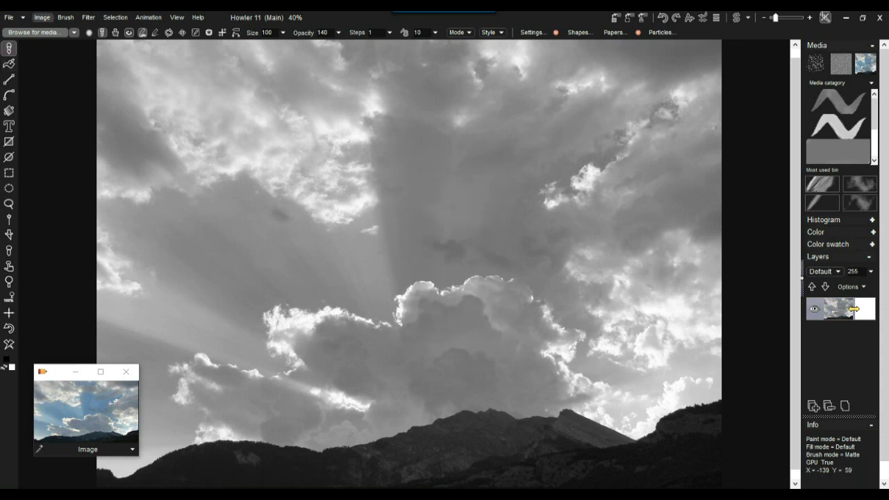
left_click(41, 17)
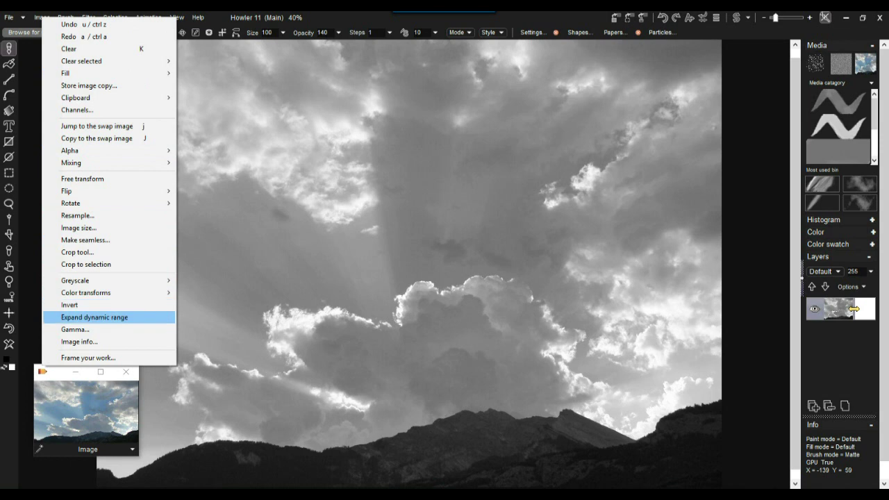
left_click(94, 316)
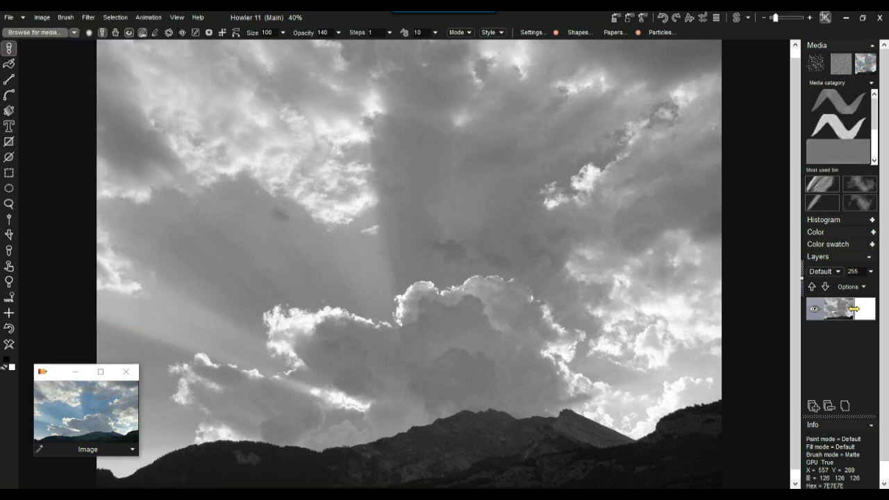
Store a copy of the greyscale image and bring the stored color image back onto the canvas
key("minus")
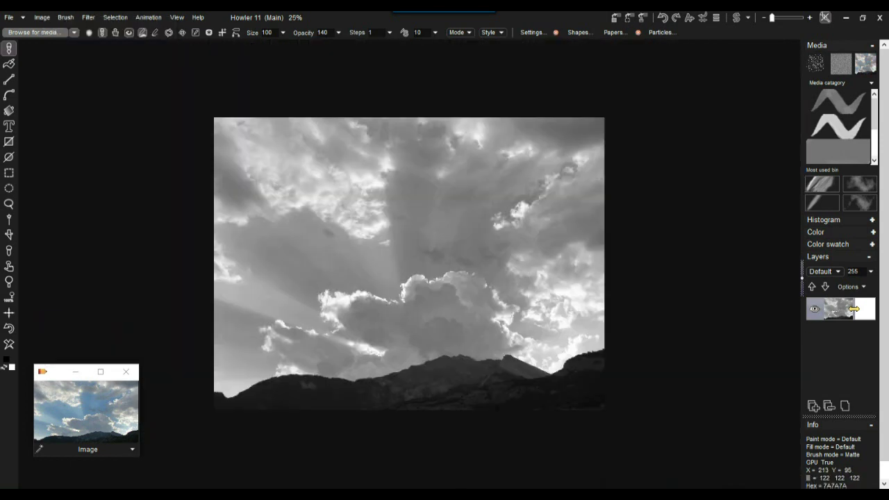
key("plus")
key("plus")
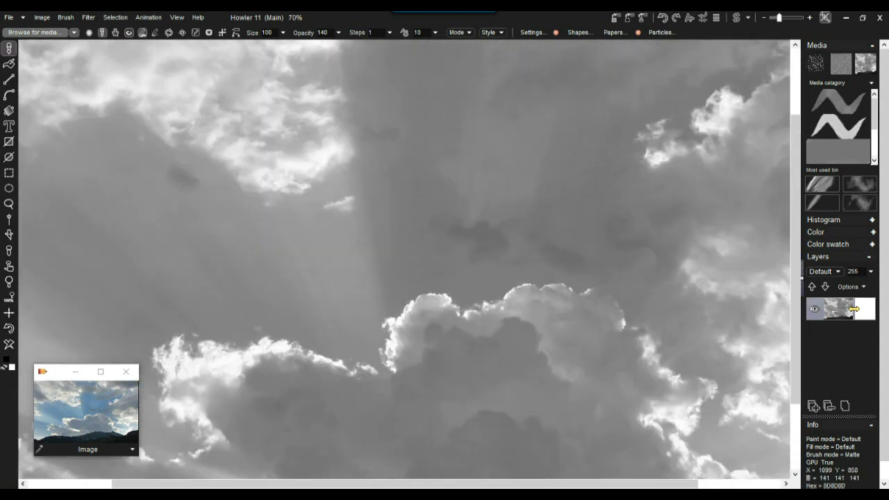
key("minus")
key("minus")
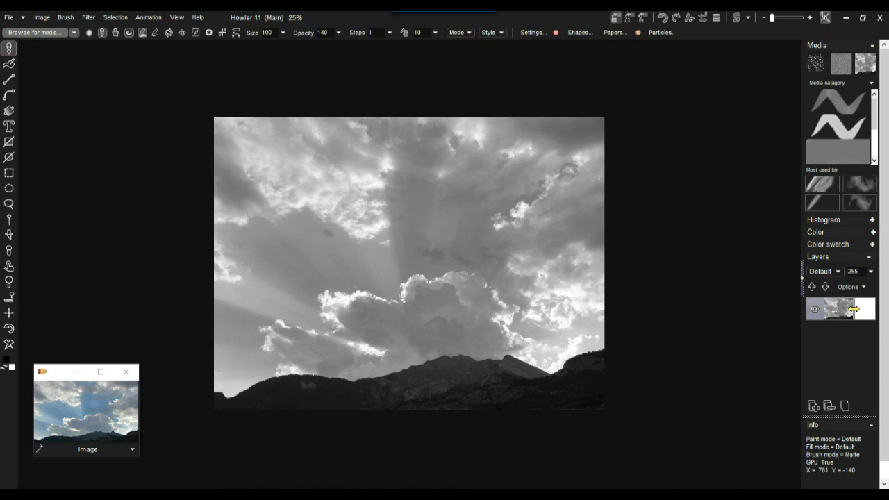
left_click(617, 17)
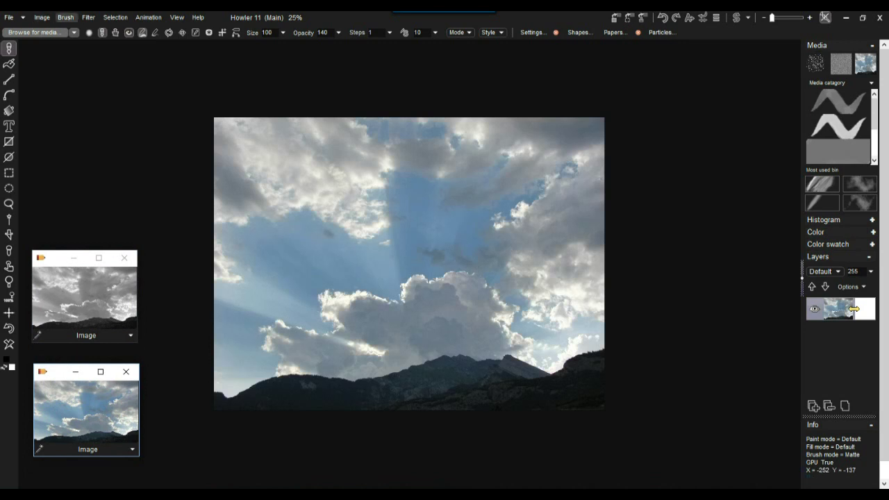
Set the color image's level of saturation to 512
left_click(89, 17)
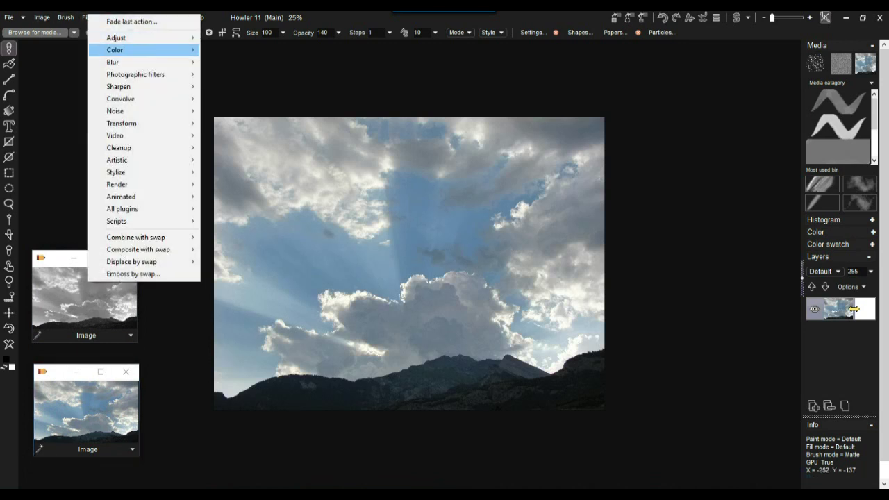
mouse_move(139, 37)
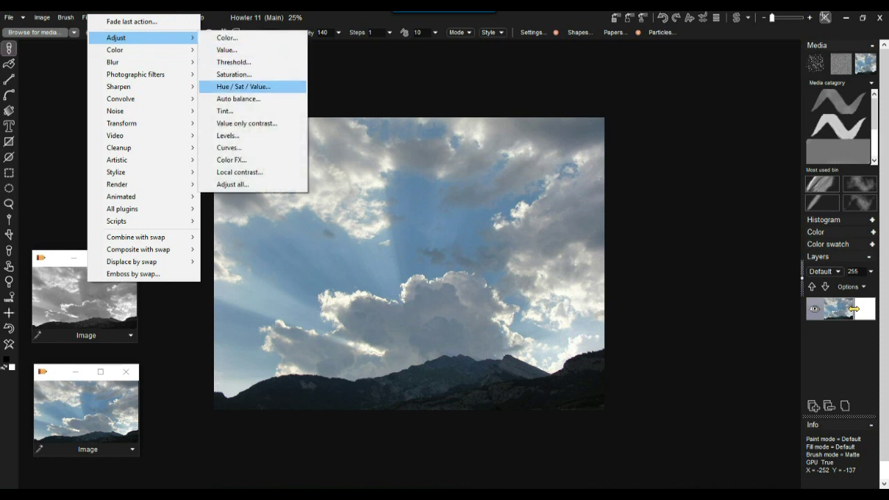
left_click(234, 74)
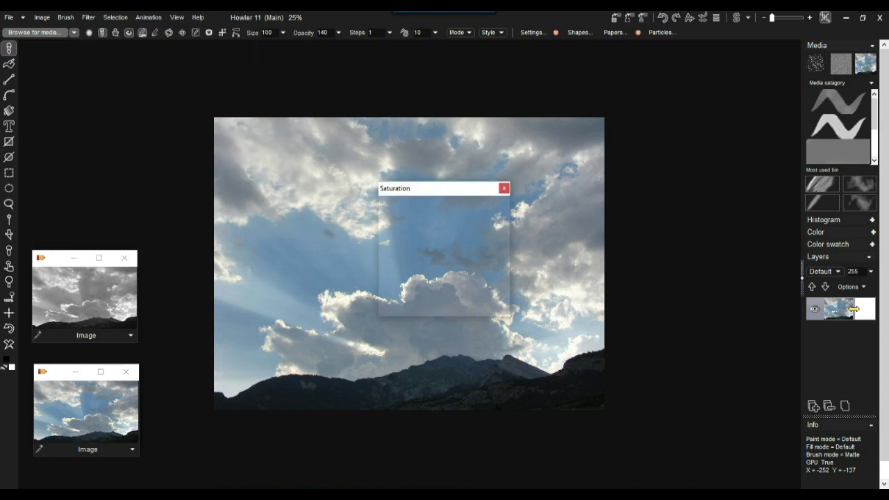
left_click_drag(436, 239, 479, 239)
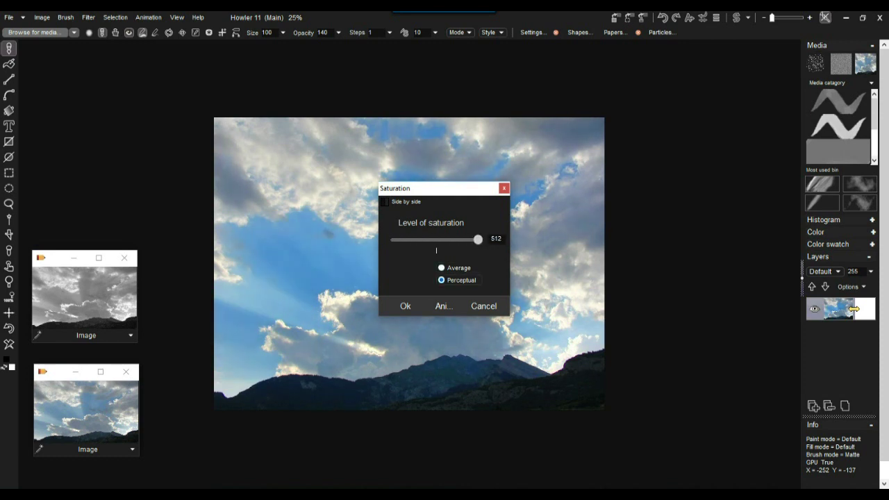
left_click(405, 305)
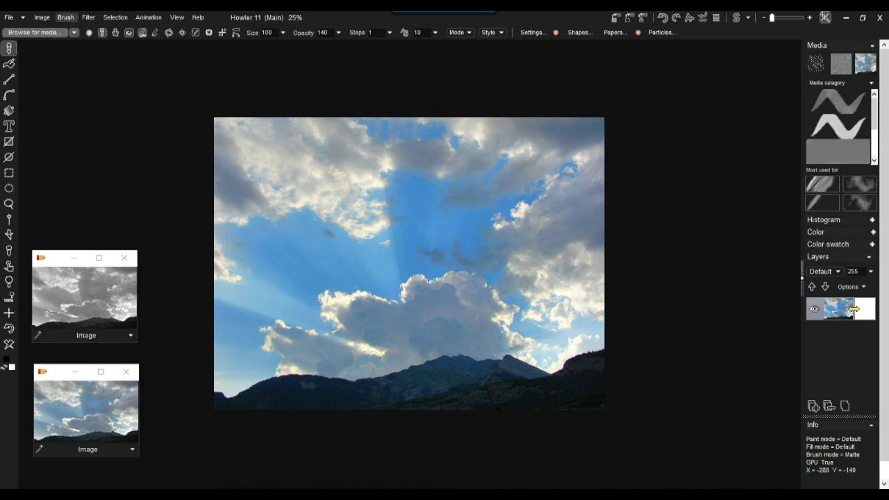
Adjust the image's saturation to 190 and value to 273 with the Hue / Sat / Value filter
left_click(88, 18)
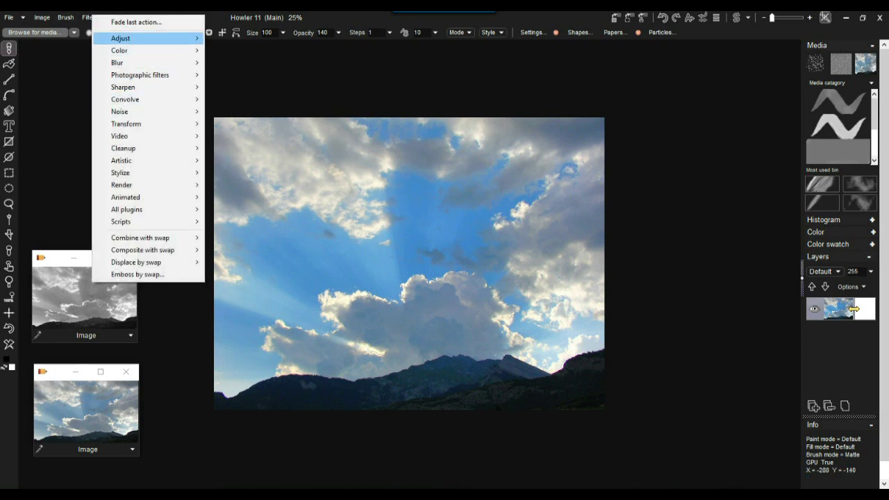
mouse_move(145, 39)
left_click(247, 87)
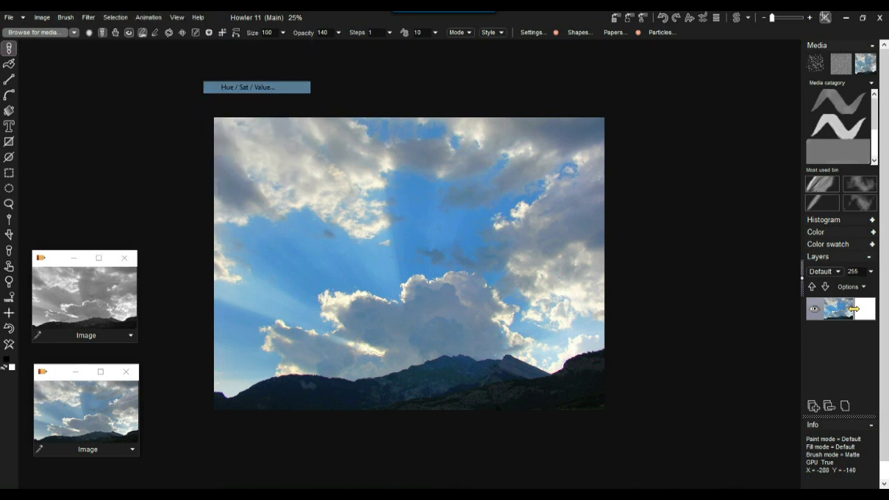
left_click_drag(480, 245, 453, 260)
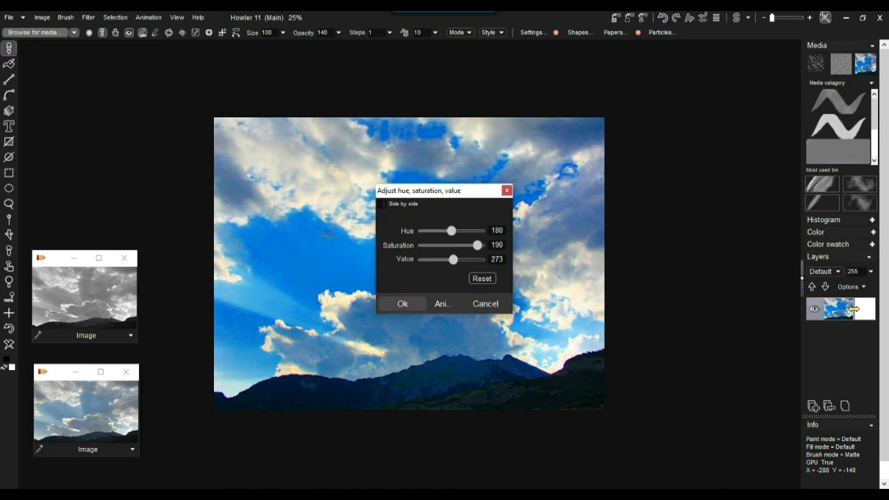
left_click(402, 303)
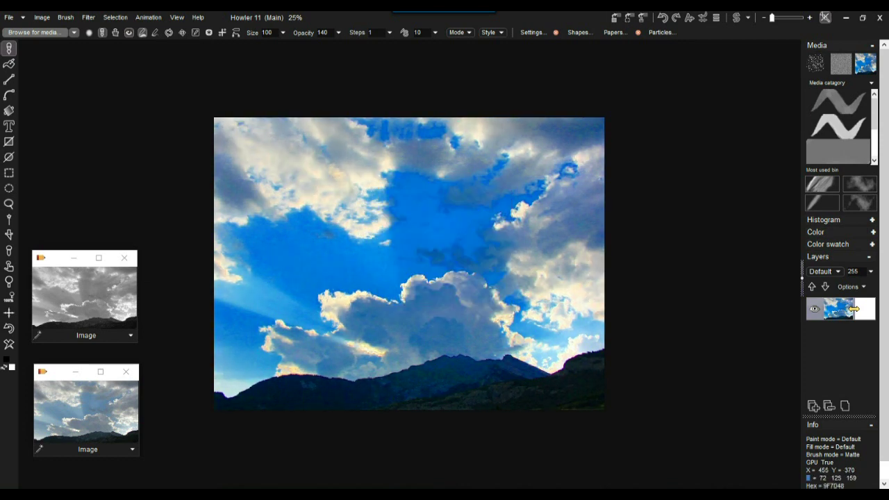
Store a copy of the strongly saturated image and bring the stored greyscale image back onto the canvas
left_click(616, 17)
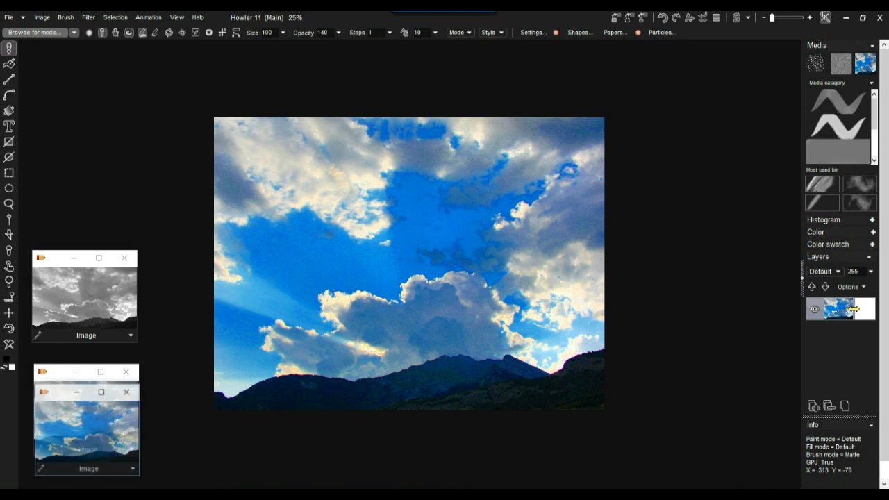
left_click_drag(58, 391, 112, 385)
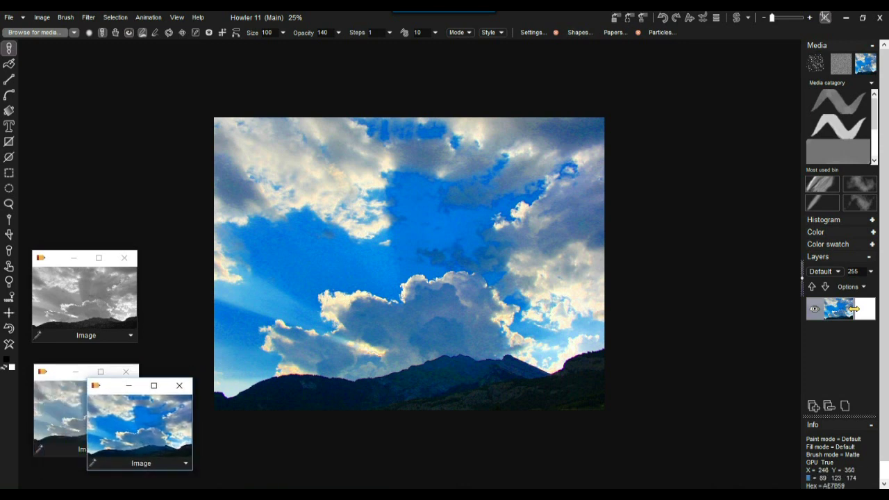
left_click(84, 295)
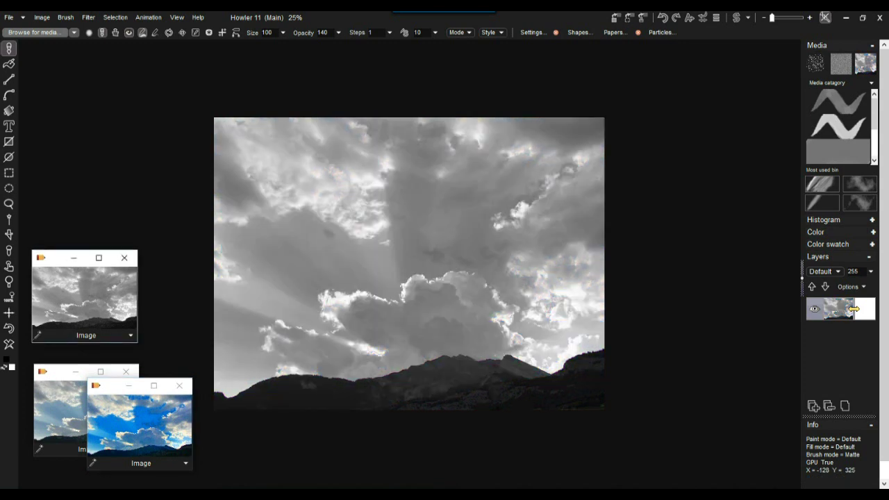
Bring the stored saturated image onto the canvas and add a new layer above it
left_click(139, 424)
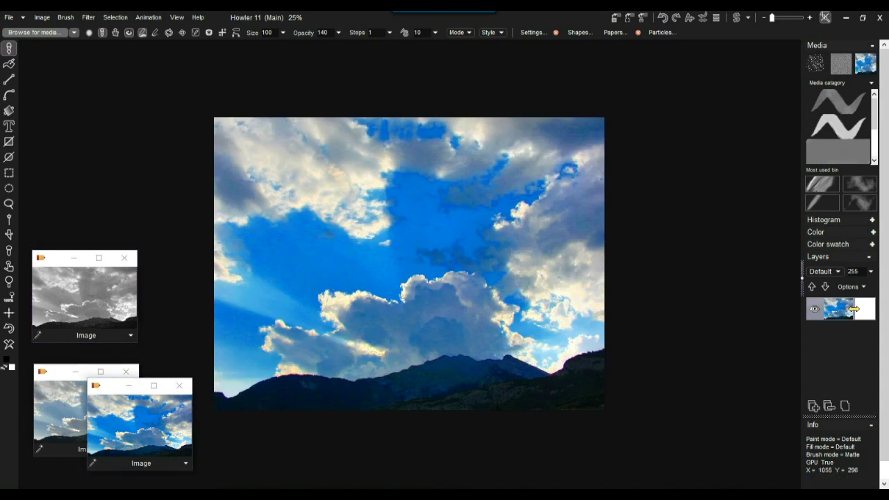
key("Tab")
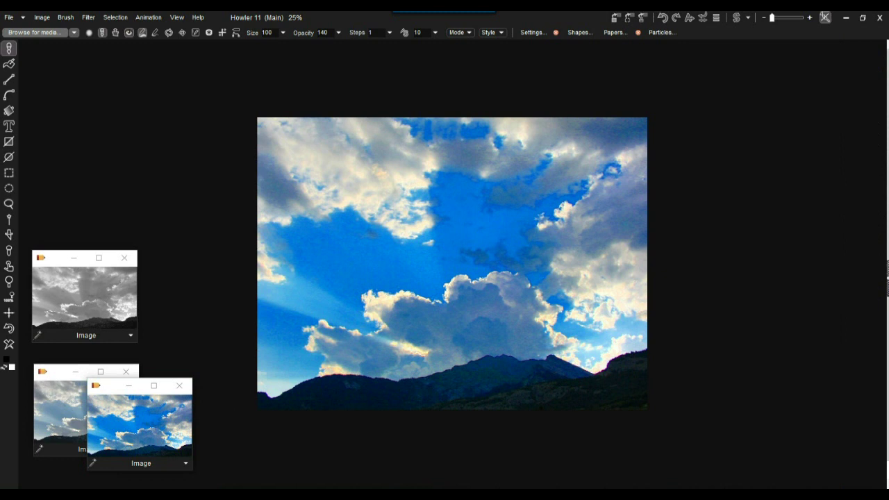
key("Tab")
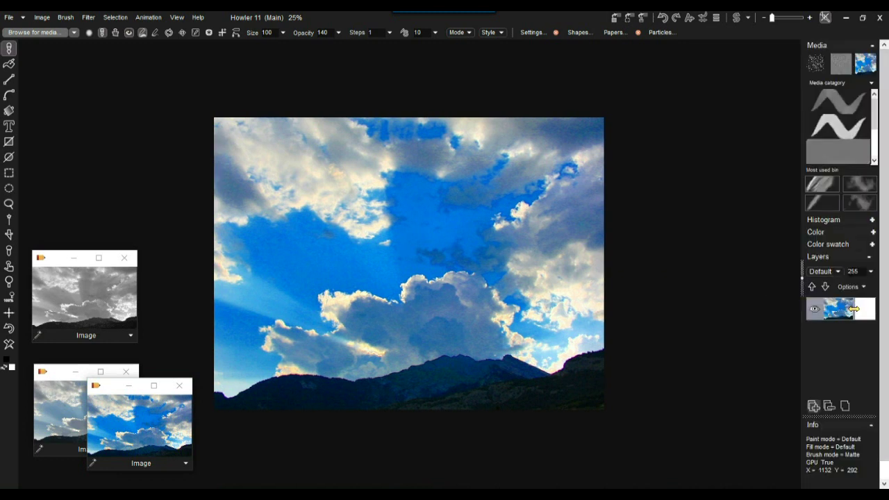
left_click(815, 406)
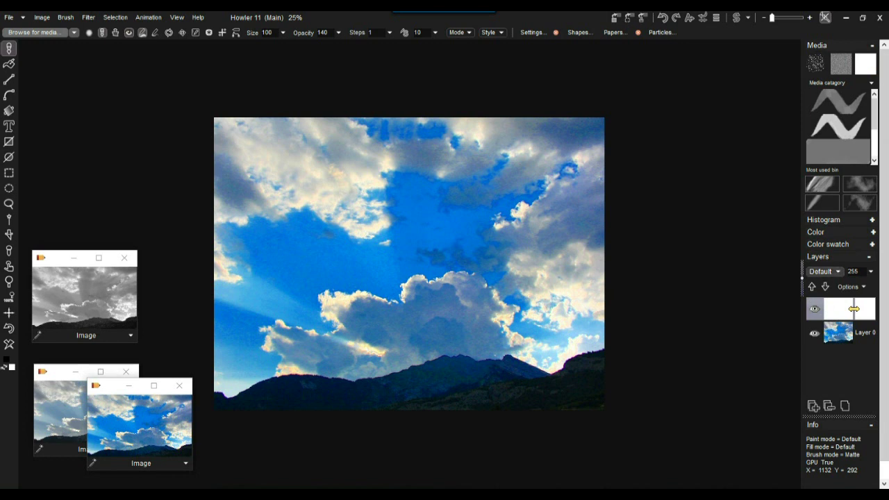
Set the new white layer's blend mode to Tracing paper, check Layer 0's settings and reselect the white layer
left_click(825, 271)
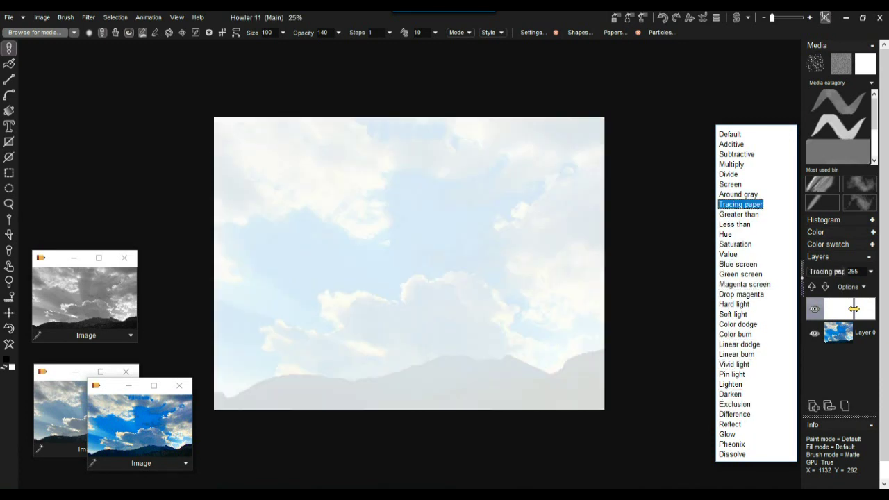
left_click(854, 333)
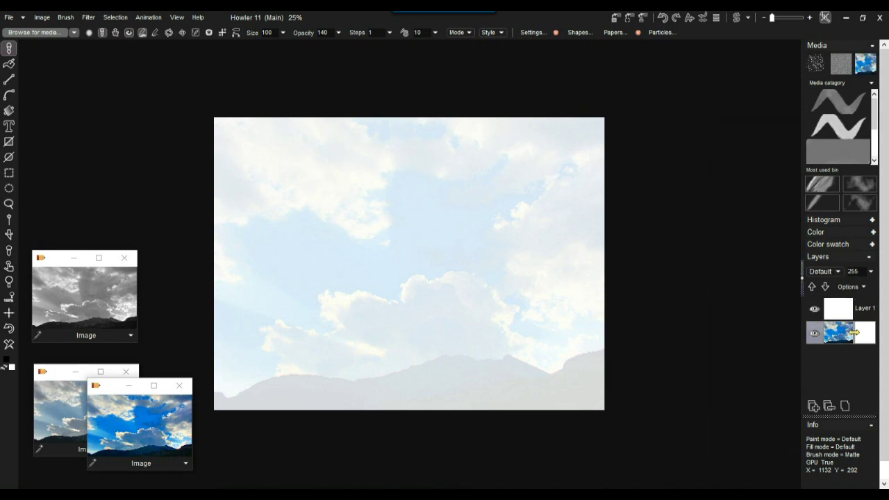
left_click(854, 309)
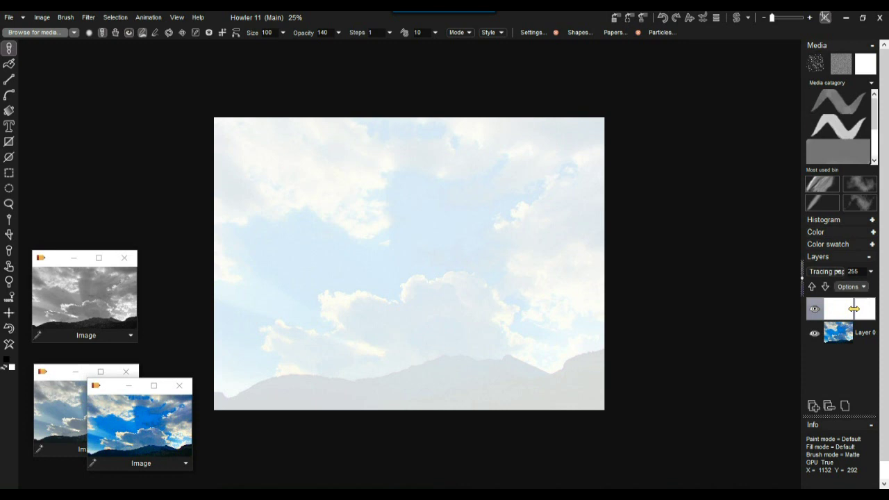
Preview the blend modes on the white layer, from Tracing paper down to Darken and back up to Additive
key("alt+Down")
key("Down")
key("Down")
key("Down")
key("Down")
key("Down")
key("Down")
key("Up")
key("Up")
key("Down")
key("Down")
key("Down")
key("Down")
key("Up")
key("Up")
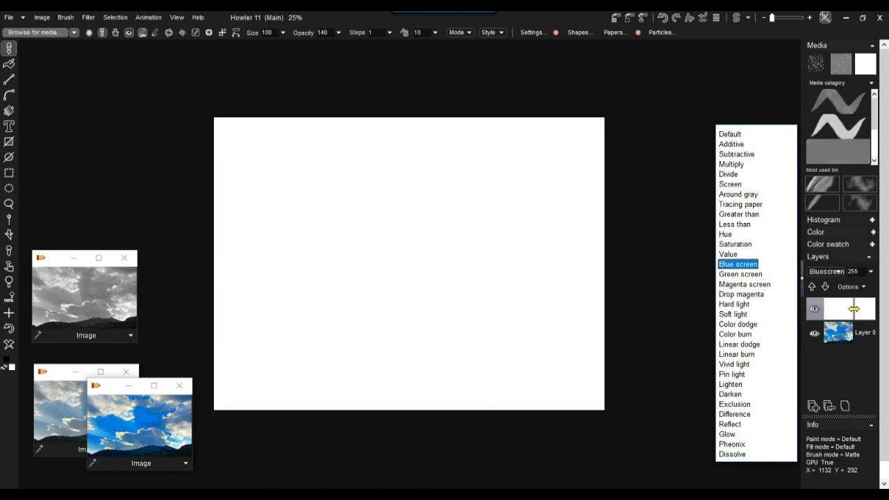
key("Down")
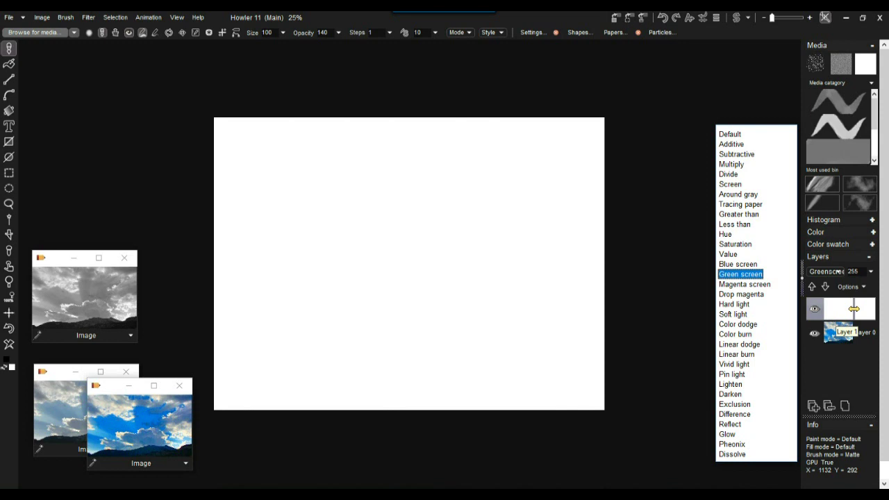
key("Down")
key("Down")
key("Down")
key("Down")
key("Down")
key("Down")
key("Down")
key("Down")
key("Down")
key("Down")
key("Down")
key("Down")
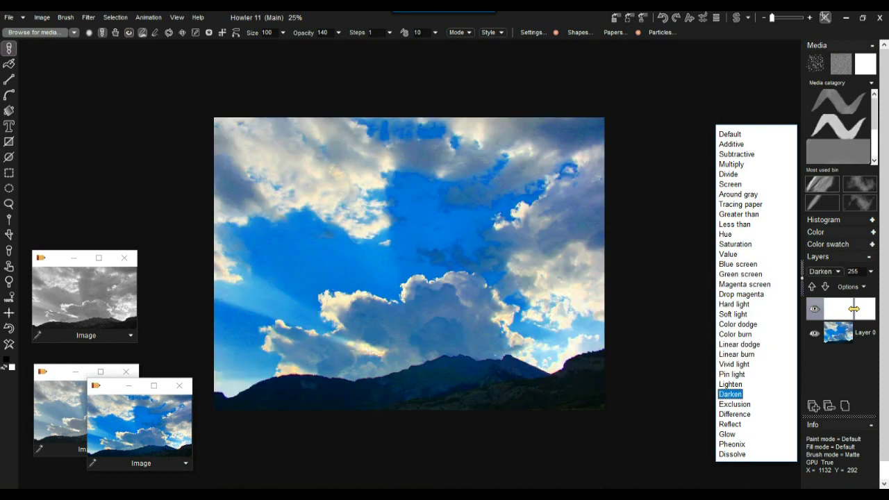
key("Up")
key("Up")
key("Up")
key("Up")
key("Up")
key("Up")
key("Up")
key("Up")
key("Up")
key("Up")
key("Up")
key("Up")
key("Up")
key("Up")
key("Up")
key("Up")
key("Up")
key("Up")
key("Up")
key("Up")
key("Up")
key("Up")
key("Up")
key("Up")
key("Up")
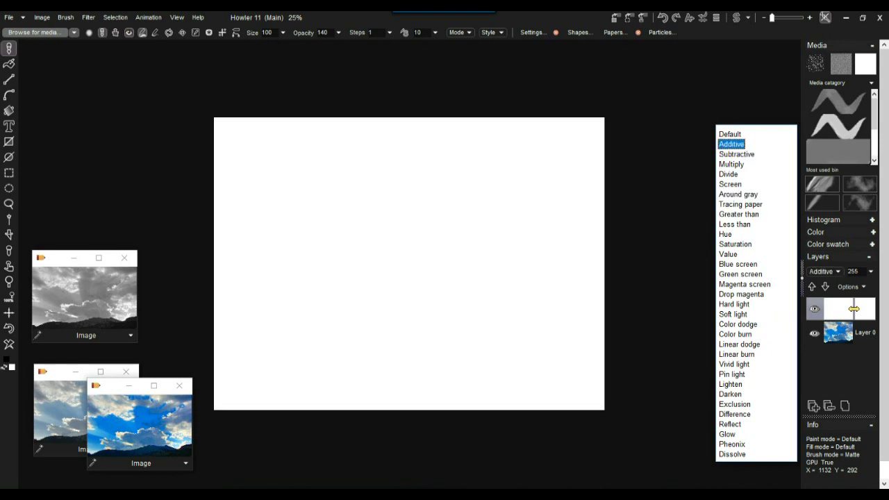
Compare the first few blend modes on the white layer and set it to Multiply
key("Up")
key("Down")
key("Down")
key("Down")
key("Down")
key("Up")
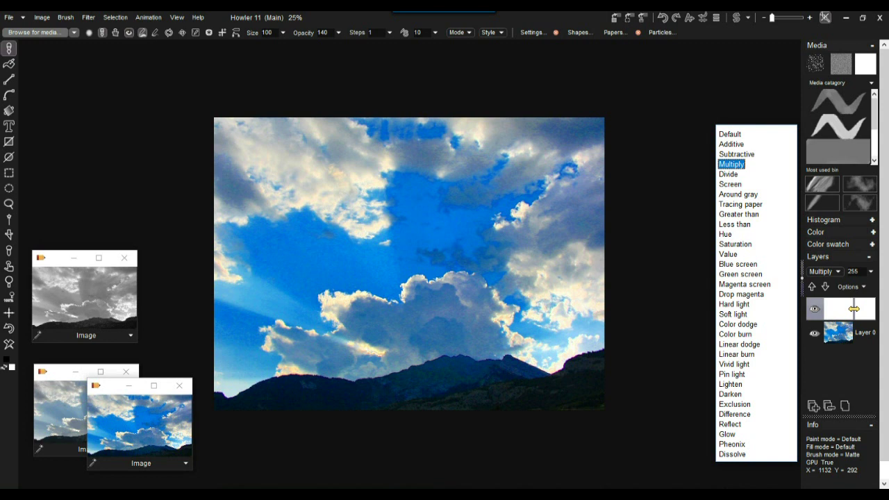
key("Down")
key("Down")
key("Down")
key("Down")
key("Up")
key("Up")
key("Up")
key("Up")
key("Return")
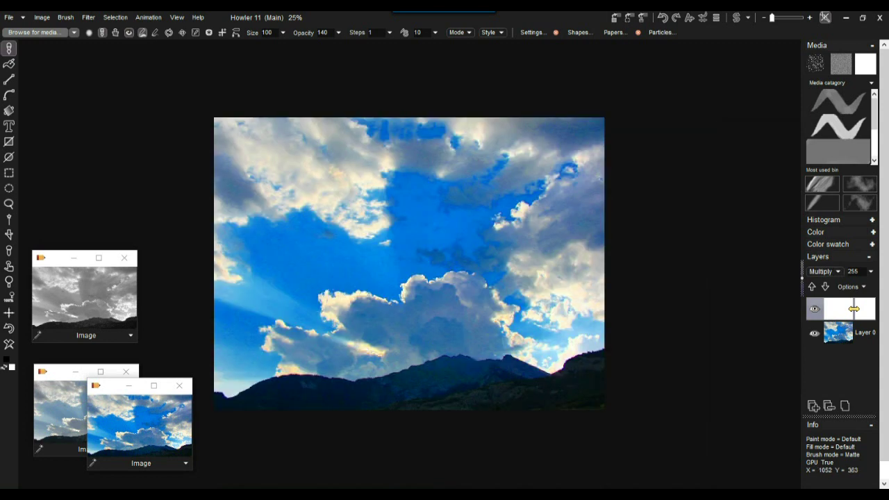
Compare the canvas with the Multiply layer hidden and shown, then place the stored greyscale image on it, keeping opacity 255
left_click(815, 309)
left_click(815, 310)
left_click(815, 309)
left_click(815, 310)
left_click_drag(85, 298, 278, 264)
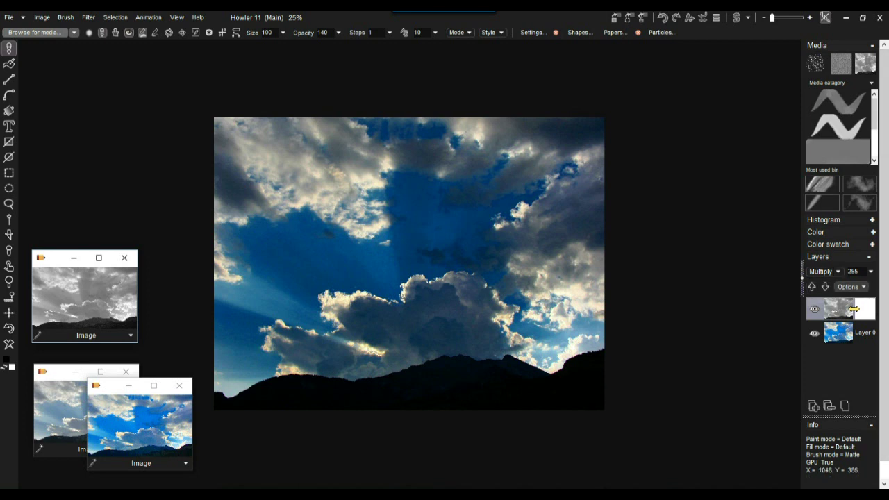
left_click(871, 271)
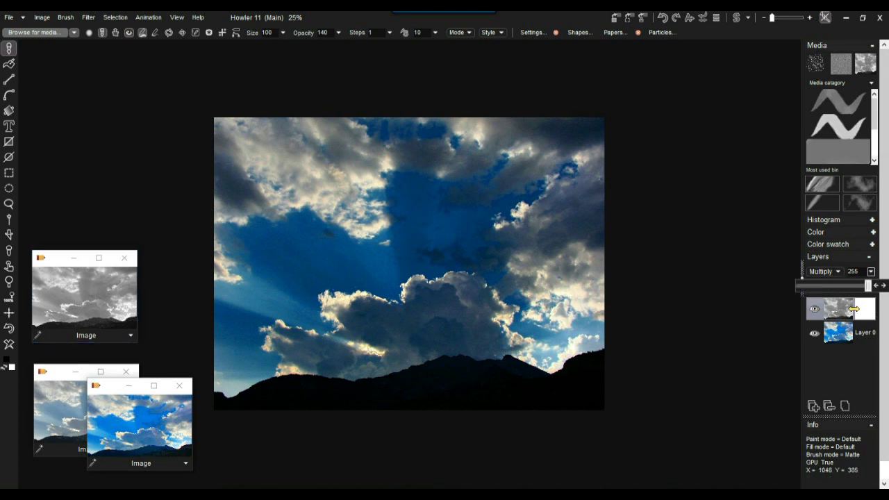
mouse_move(868, 286)
left_mouse_down()
mouse_move(799, 286)
mouse_move(868, 285)
left_mouse_up()
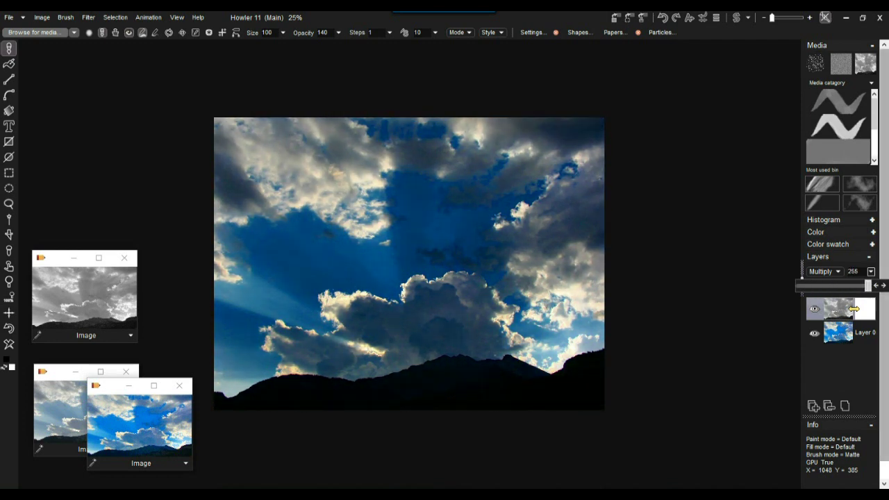
Preview the blend modes on the greyscale layer from Saturation down to Dissolve, comparing Glow, Pheonix and Dissolve
left_click(825, 271)
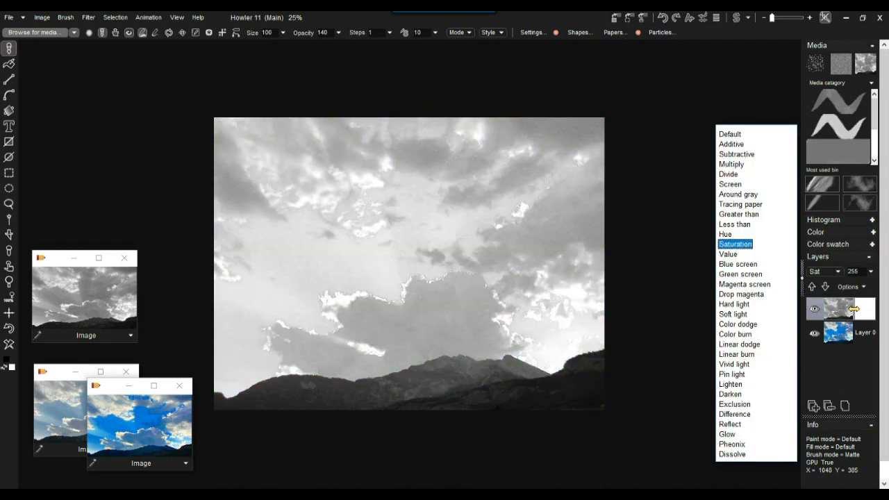
key("Down")
key("Down")
key("Down")
key("Down")
key("Down")
key("Down")
key("Down")
key("Down")
key("Down")
key("Down")
key("Down")
key("Down")
key("Down")
key("Down")
key("Down")
key("Down")
key("Down")
key("Down")
key("Down")
key("Down")
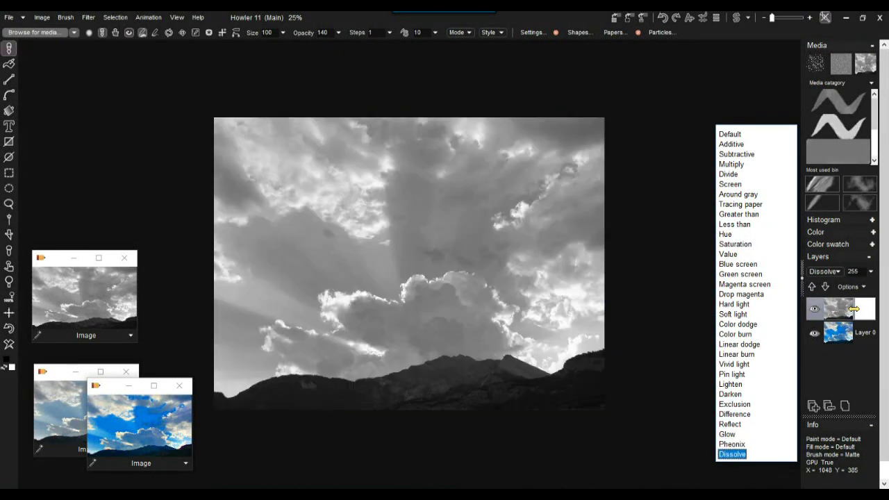
key("Up")
key("Up")
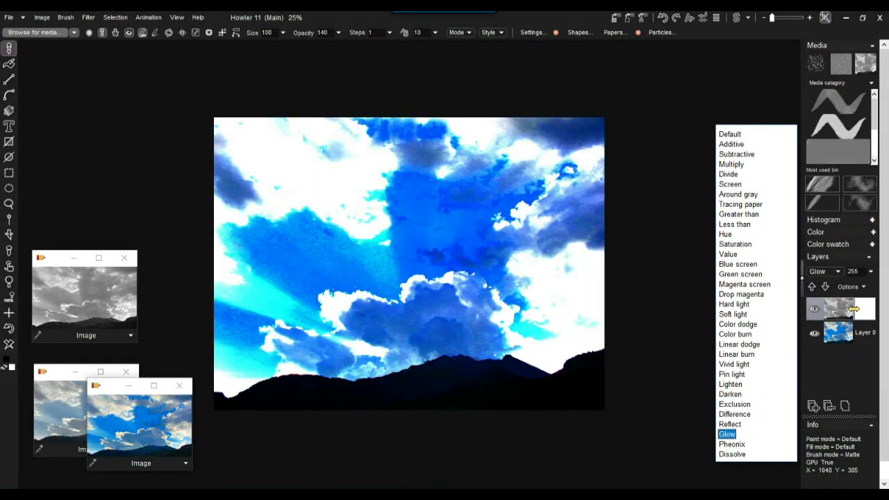
key("Down")
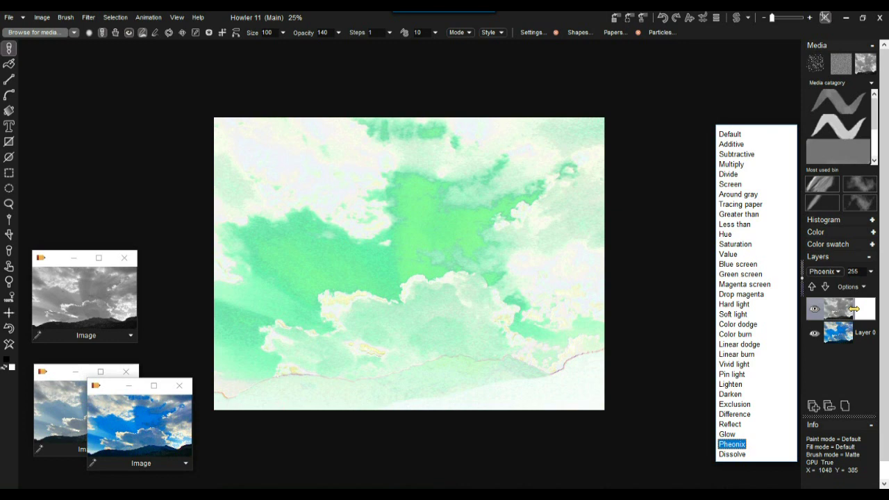
key("Down")
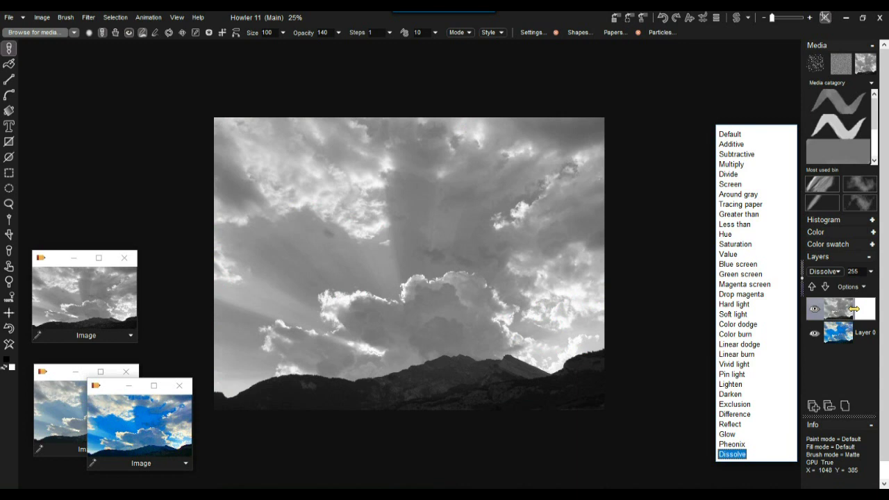
key("Up")
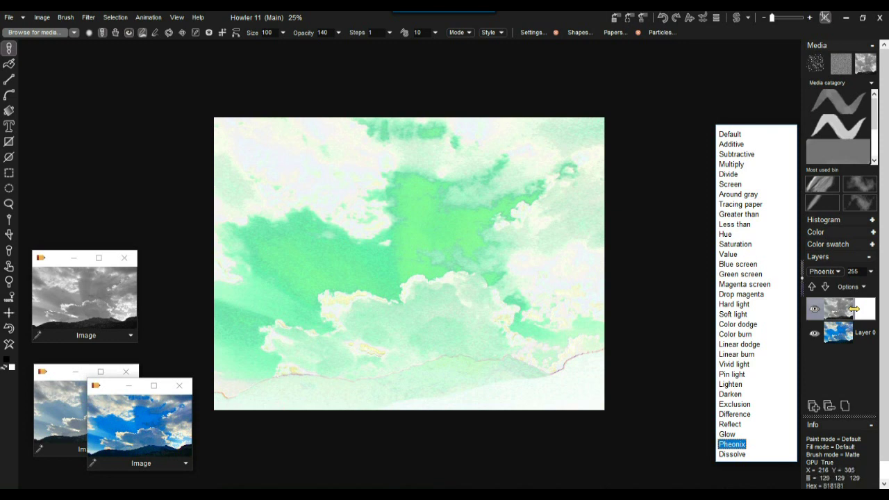
key("Up")
key("Down")
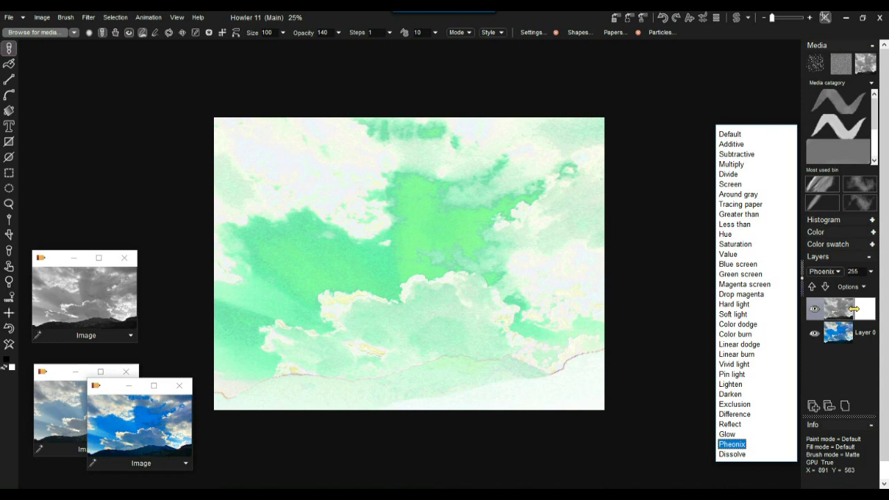
key("Down")
key("Up")
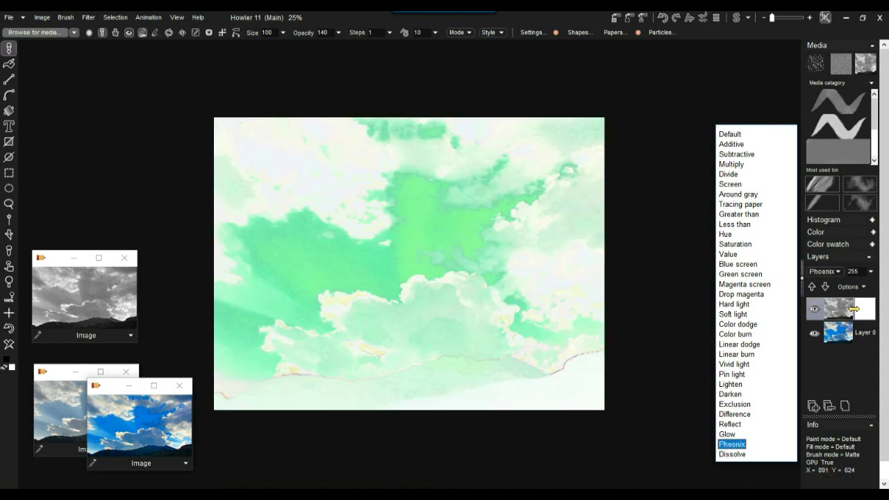
Preview the greyscale layer with modes from Glow and Reflect up through Pin light, Vivid light, Linear burn, Linear dodge and Color dodge
key("Up")
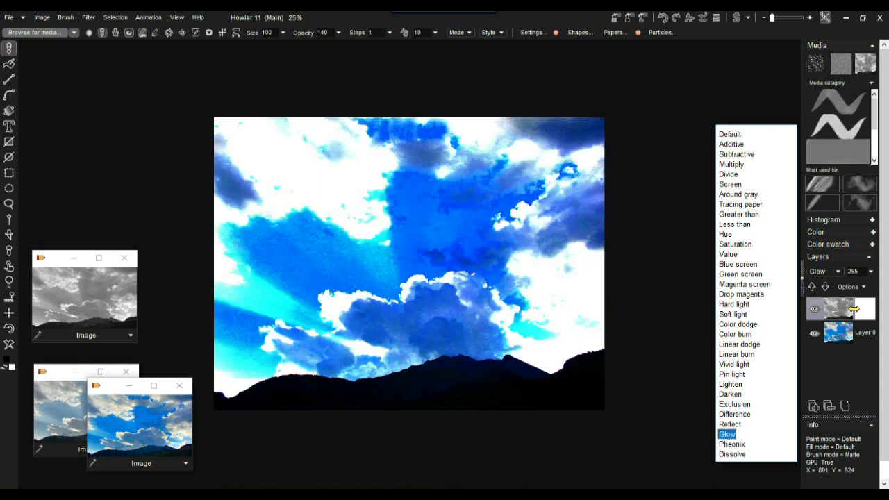
key("Up")
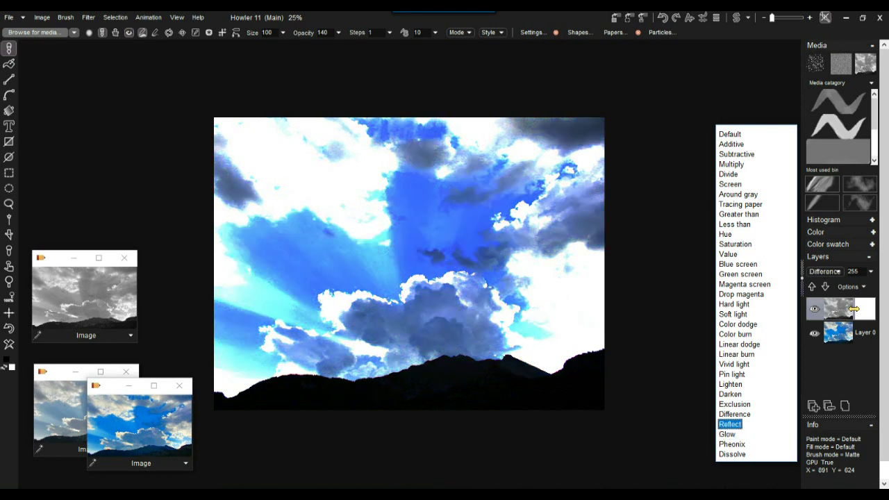
key("Up")
key("Up")
key("Up")
key("Up")
key("Down")
key("Up")
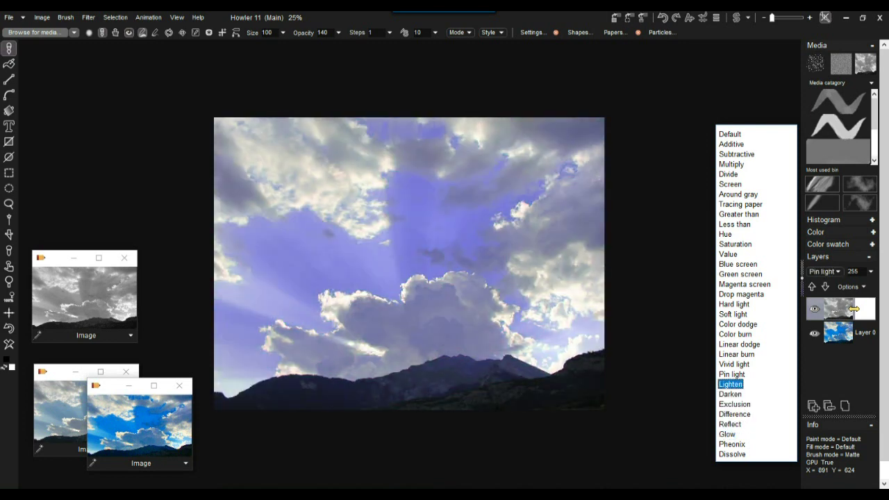
key("Up")
key("Up")
key("Up")
key("Down")
key("Up")
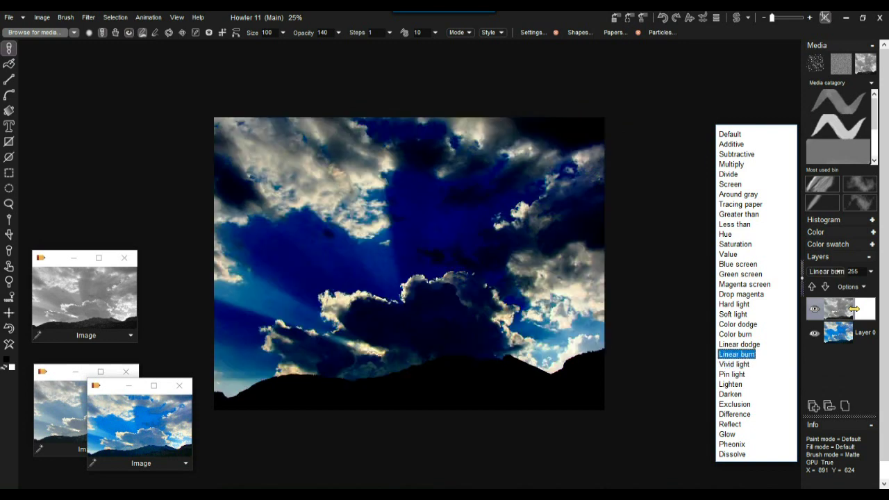
key("Down")
key("Down")
key("Down")
key("Up")
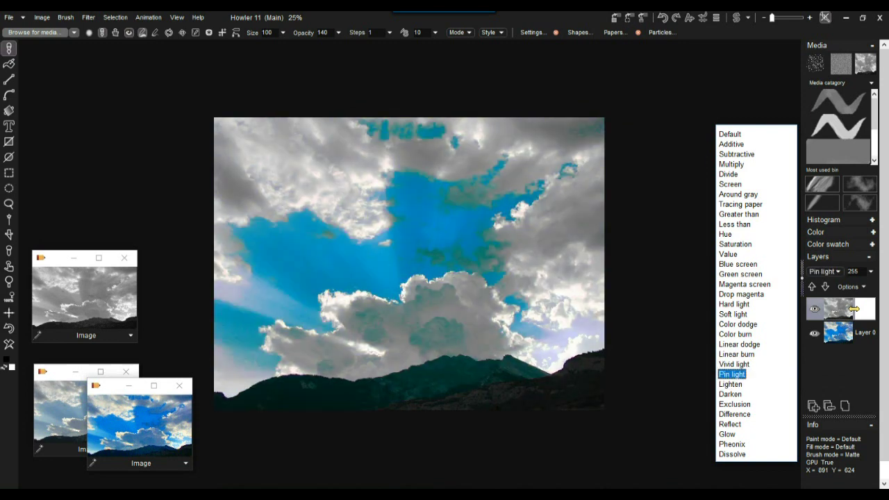
key("Up")
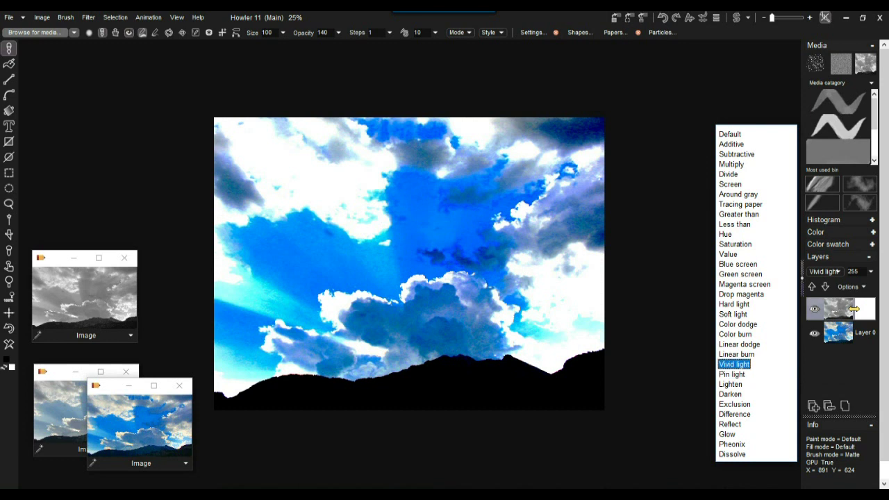
key("Up")
key("Up")
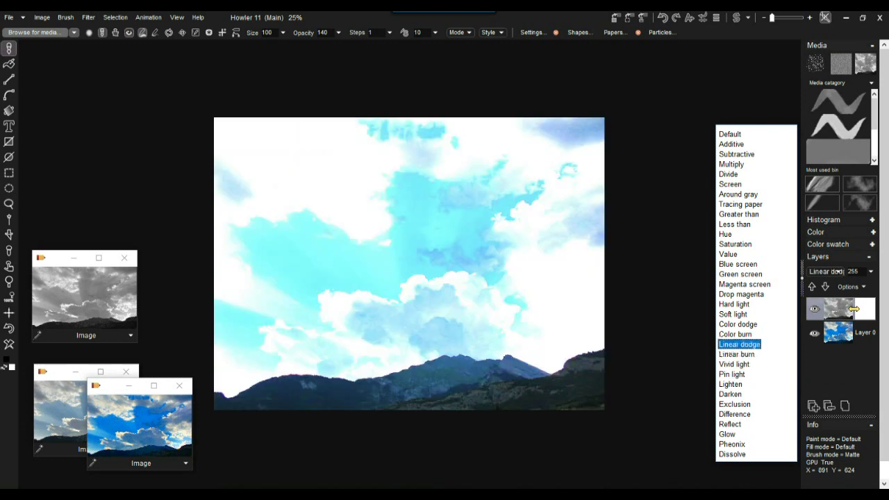
key("Up")
key("Up")
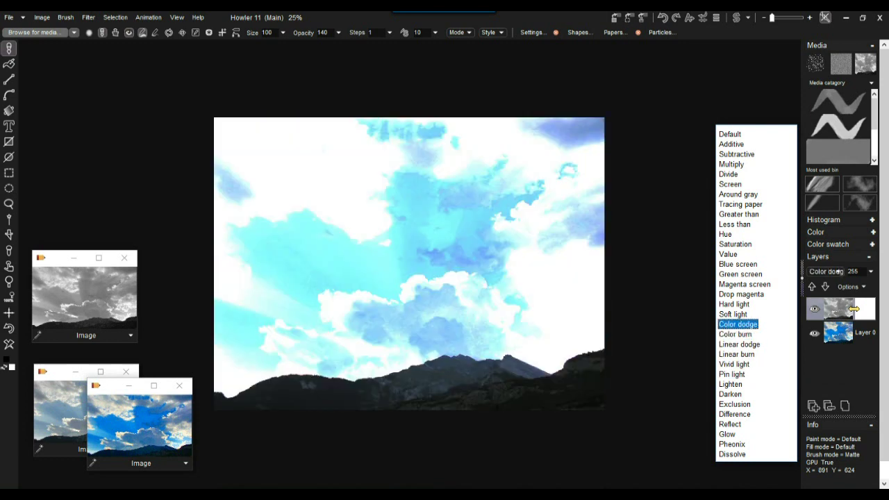
Set the greyscale layer's blend mode to Value
key("Up")
key("Up")
key("Up")
key("Up")
key("Up")
key("Up")
key("Up")
key("Up")
key("Down")
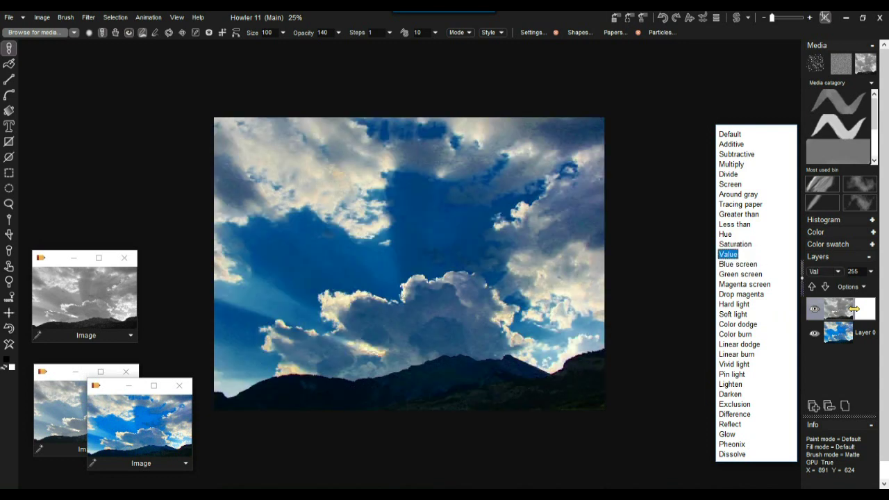
key("Return")
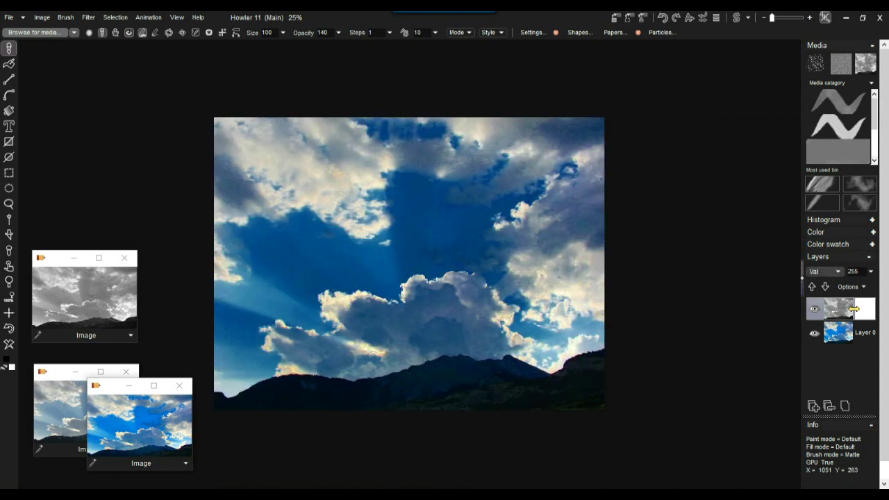
Lower the opacity of the greyscale Value layer to 210
left_click(871, 272)
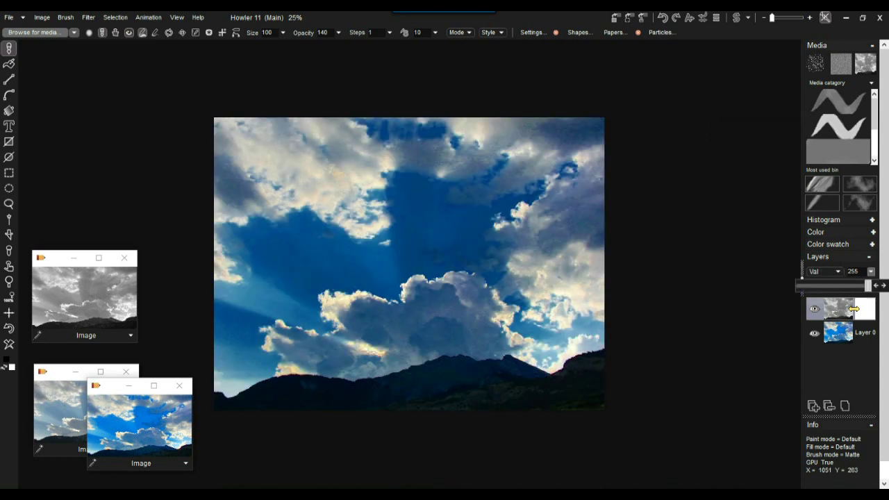
mouse_move(867, 285)
left_mouse_down()
mouse_move(800, 285)
mouse_move(868, 285)
mouse_move(824, 285)
mouse_move(867, 286)
mouse_move(855, 286)
left_mouse_up()
Permanently merge all layers and store a copy of the merged image above the greyscale copy
left_click(845, 406)
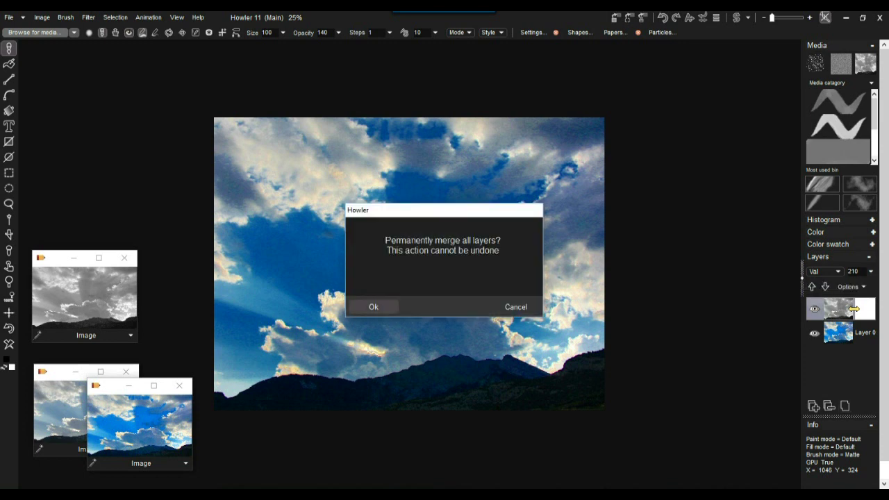
key("Return")
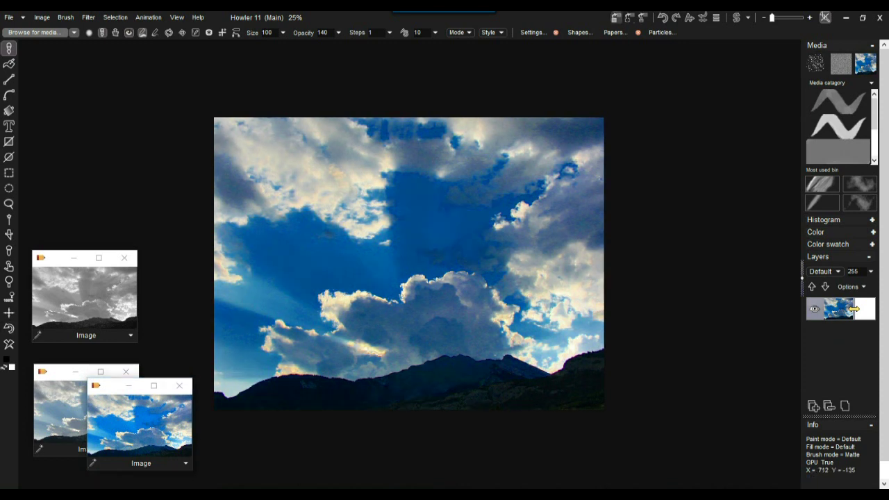
left_click_drag(59, 392, 63, 144)
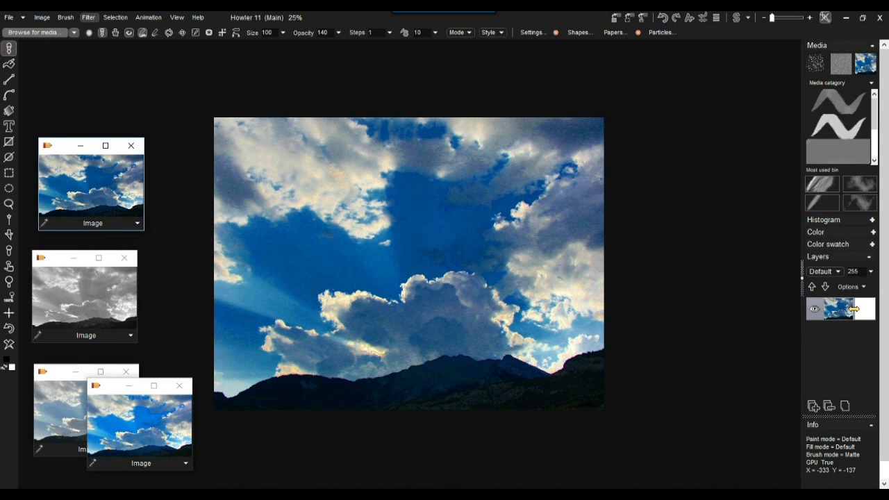
Apply the Light diffusion photographic filter to the merged image with radius 9 and Precise precision
left_click(88, 18)
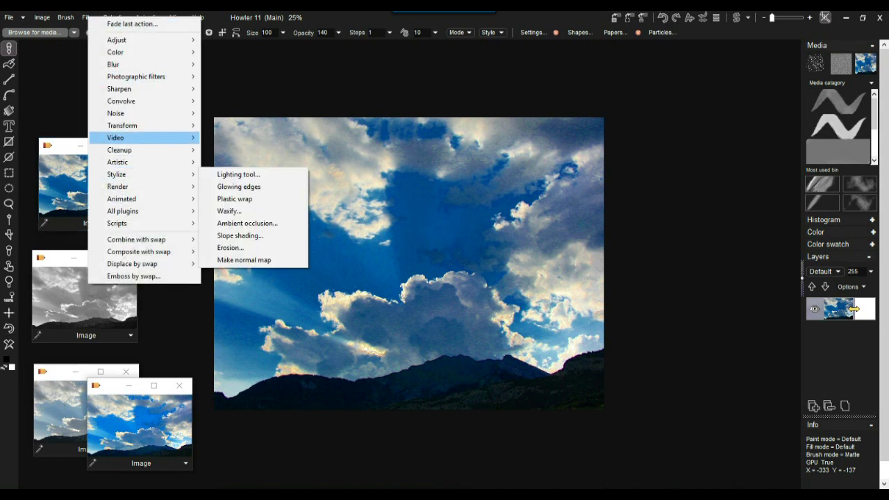
mouse_move(146, 77)
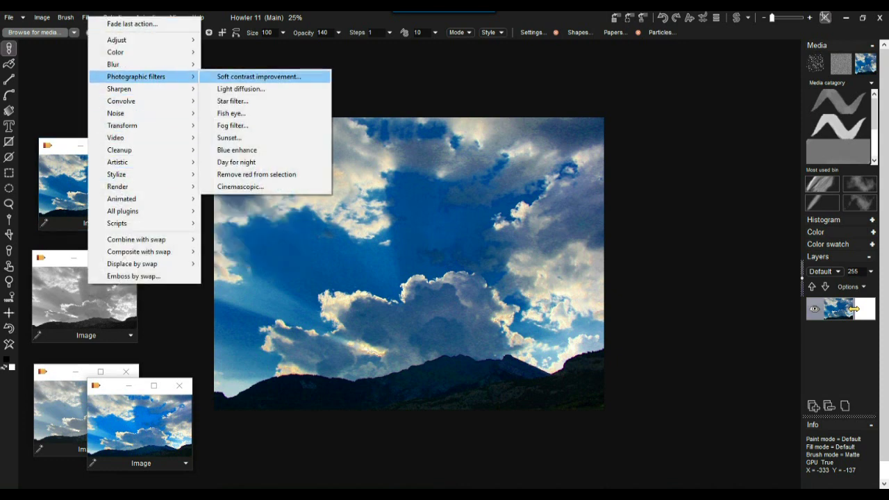
left_click(241, 89)
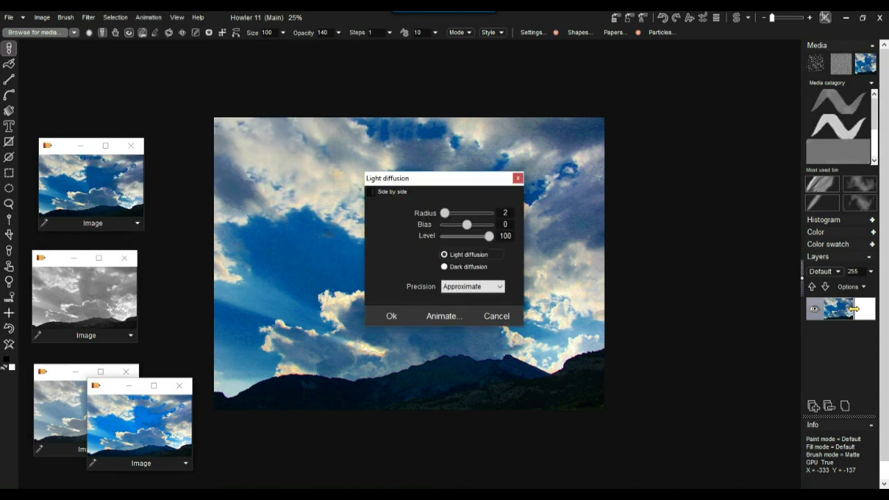
mouse_move(444, 212)
left_mouse_down()
mouse_move(468, 213)
mouse_move(448, 212)
left_mouse_up()
left_click(472, 287)
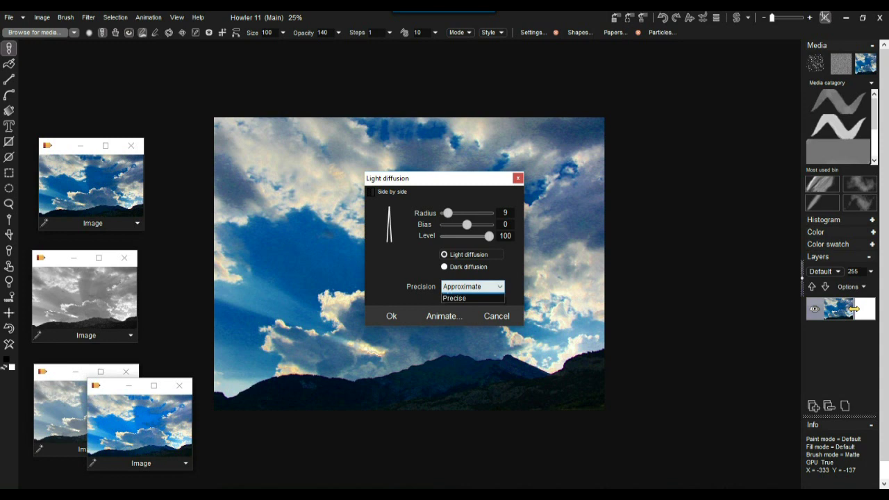
left_click(455, 306)
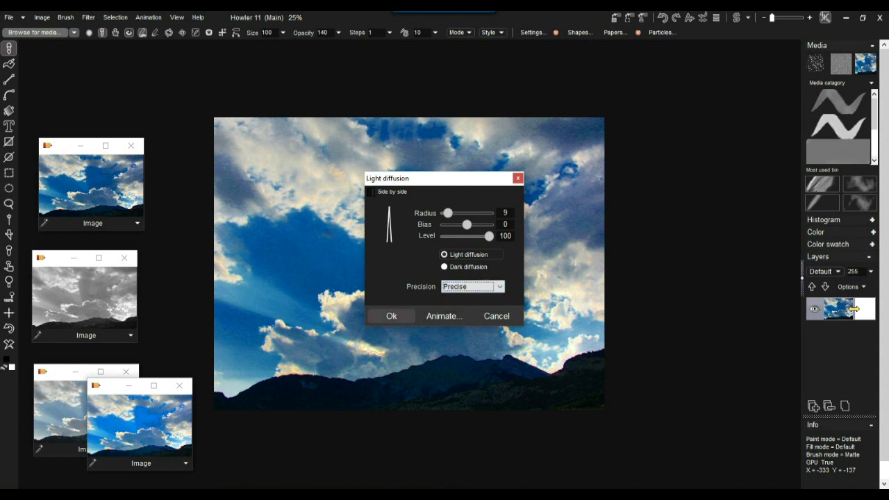
left_click(391, 316)
Examine the diffused clouds and mountain ridge at several magnifications
scroll(278, 174, "up", 3)
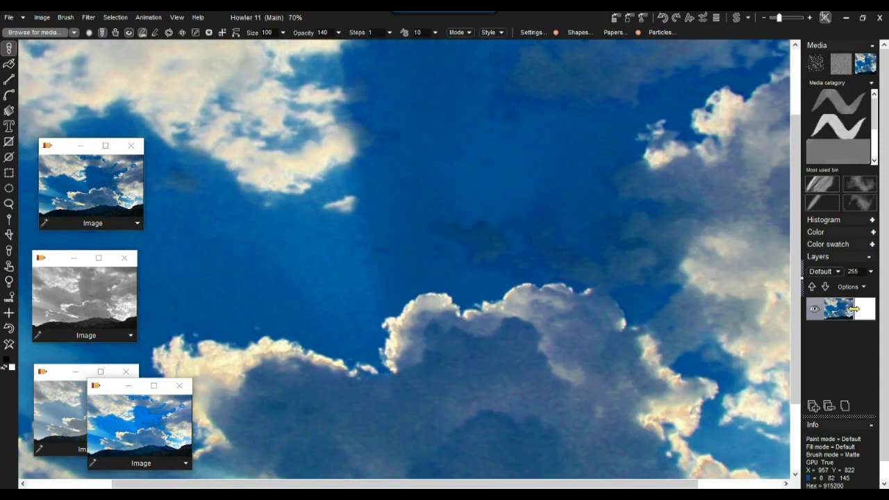
scroll(278, 174, "down", 1)
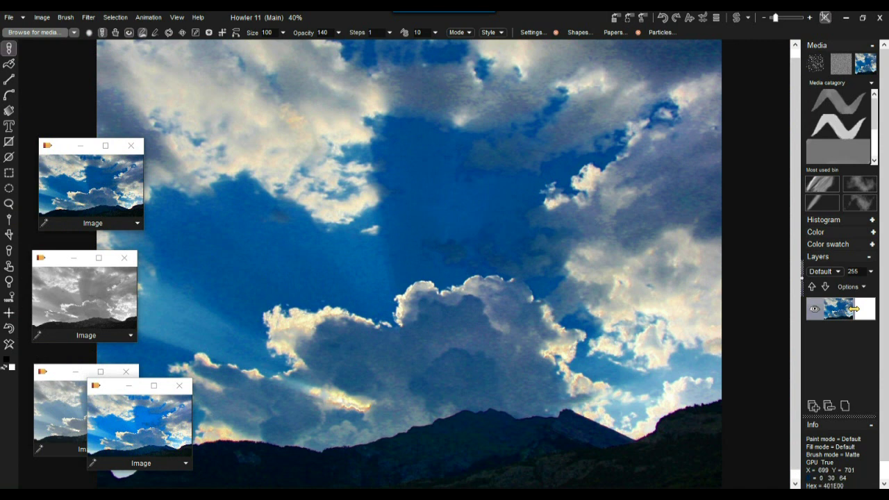
scroll(278, 187, "down", 3)
scroll(409, 278, "up", 3)
scroll(410, 264, "down", 1)
scroll(409, 263, "down", 2)
scroll(409, 264, "up", 2)
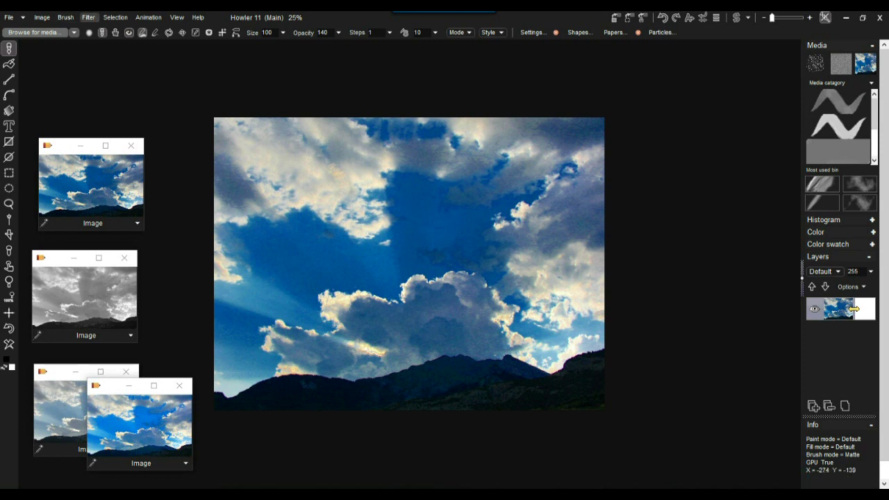
Apply Mystic vision in Dreamy mode with factor 210, quality 336 and level 255, centring the rays near the mountain ridge
left_click(88, 16)
mouse_move(146, 62)
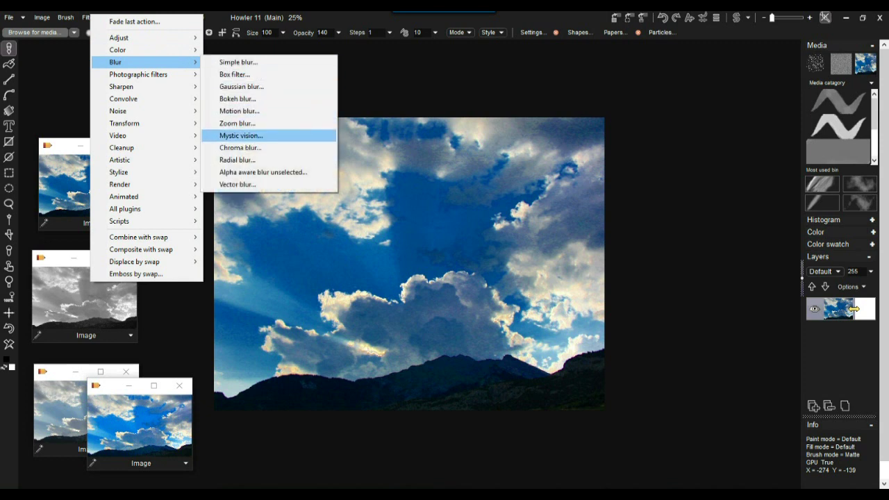
left_click(241, 135)
left_click_drag(417, 187, 651, 169)
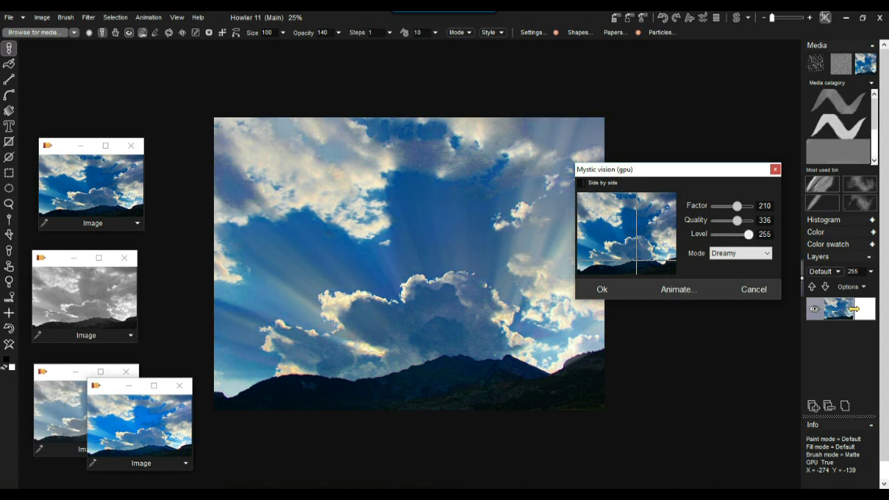
key("Return")
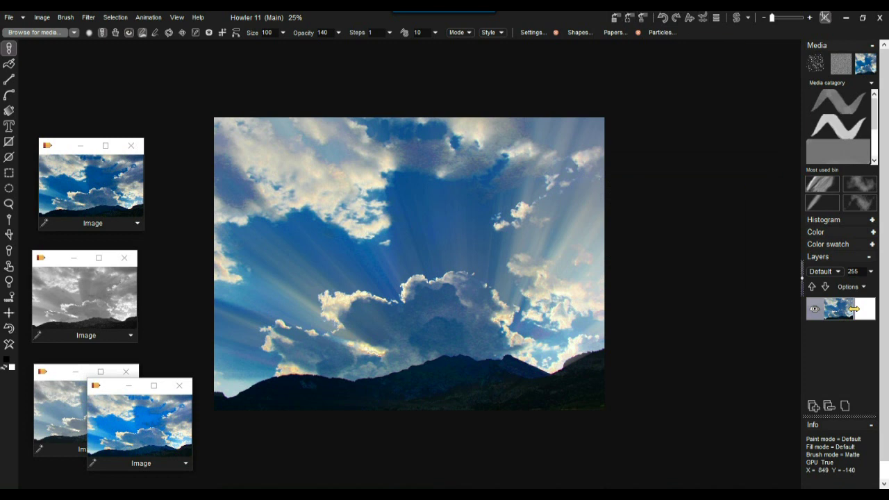
Preview fading the Mystic vision effect down to 0 and cancel the fade
left_click(42, 18)
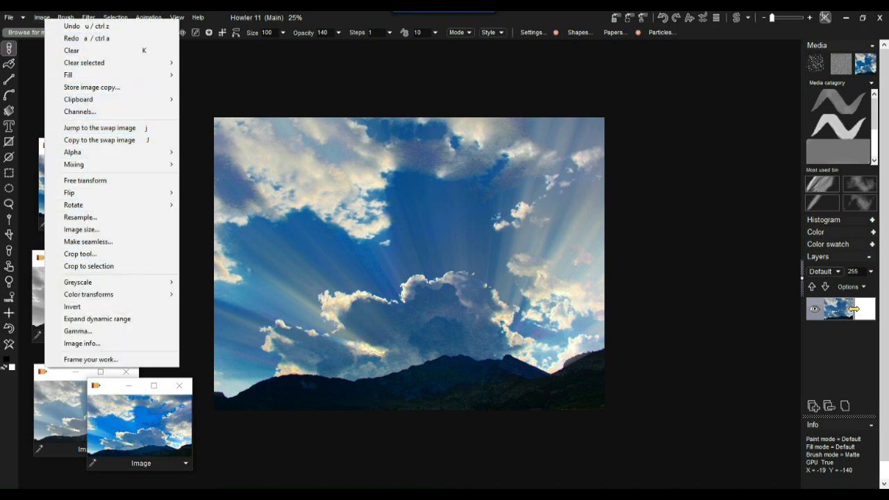
key("Escape")
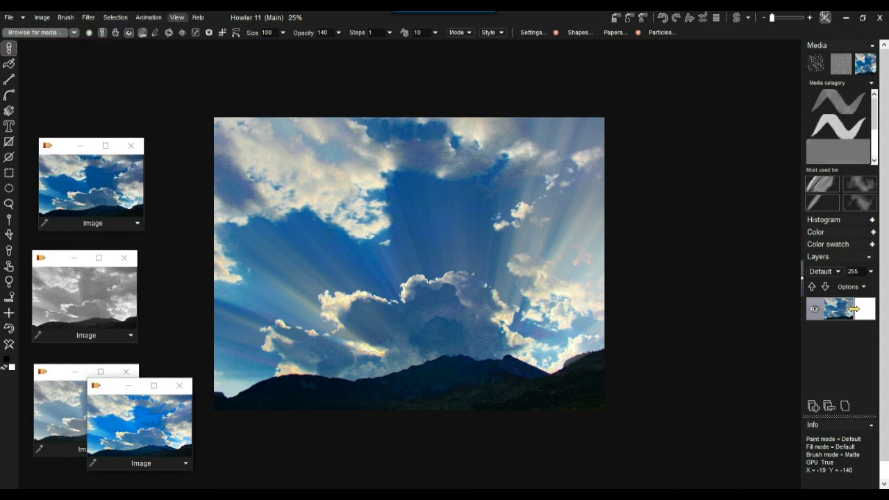
left_click(88, 17)
left_click(132, 25)
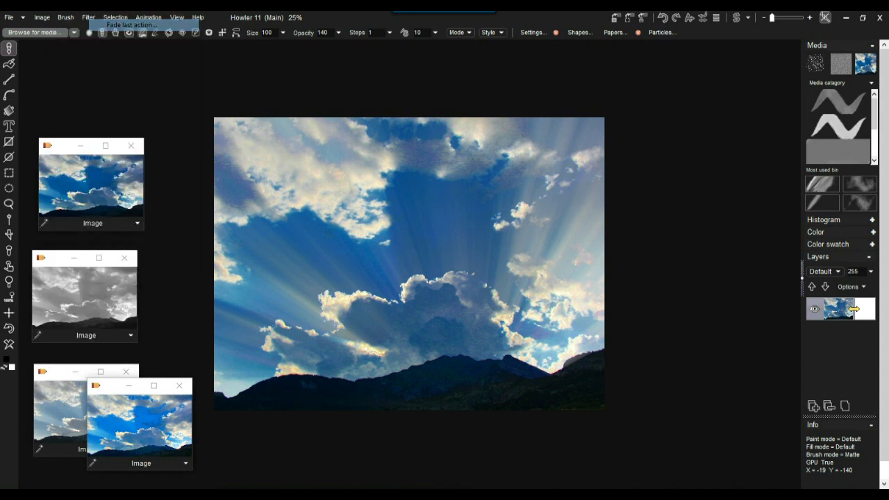
mouse_move(415, 247)
left_mouse_down()
mouse_move(470, 248)
mouse_move(401, 247)
left_mouse_up()
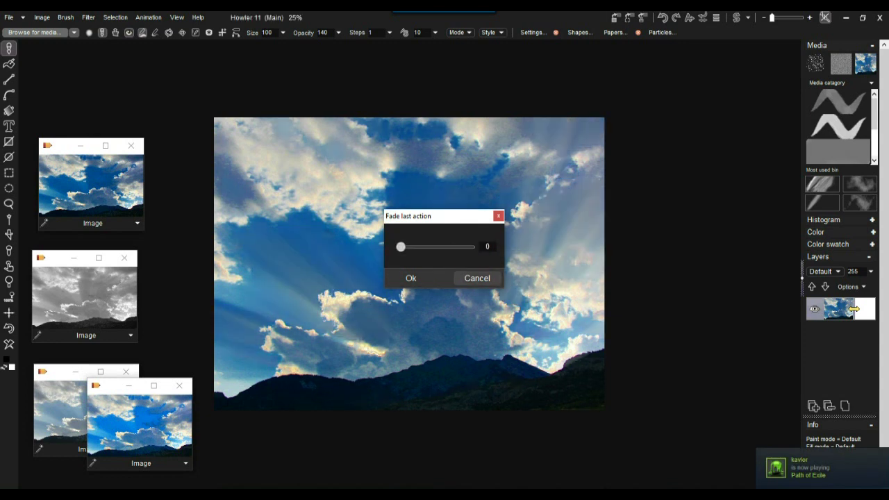
left_click(478, 278)
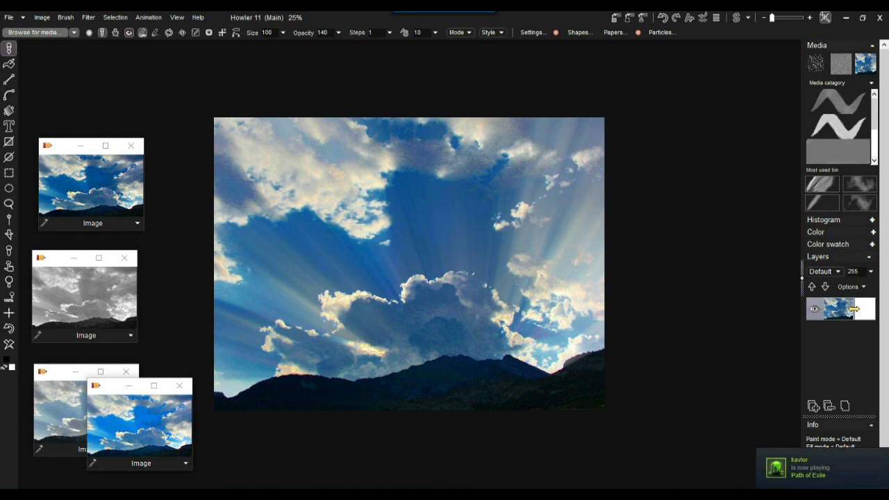